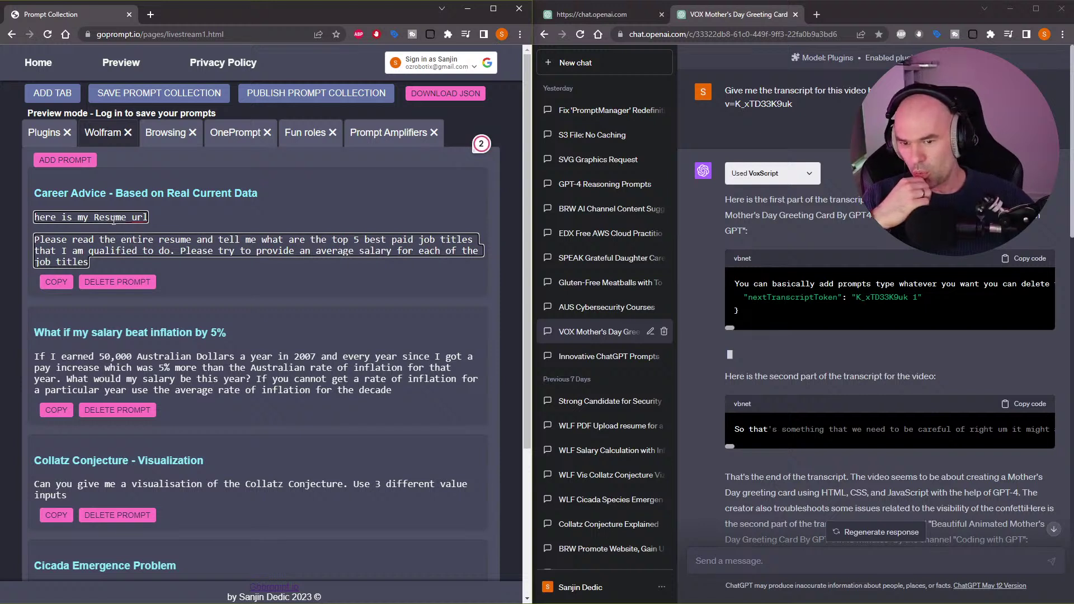
Close the Mother's Day greeting card chat tab and start a new browser tab
mouse_move(140, 220)
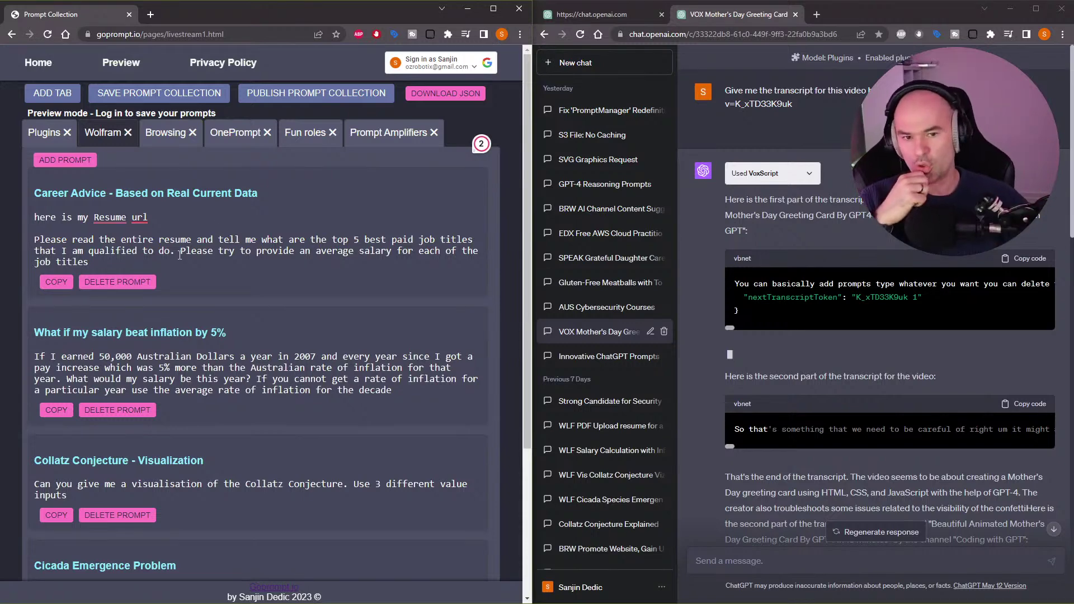
left_click(795, 14)
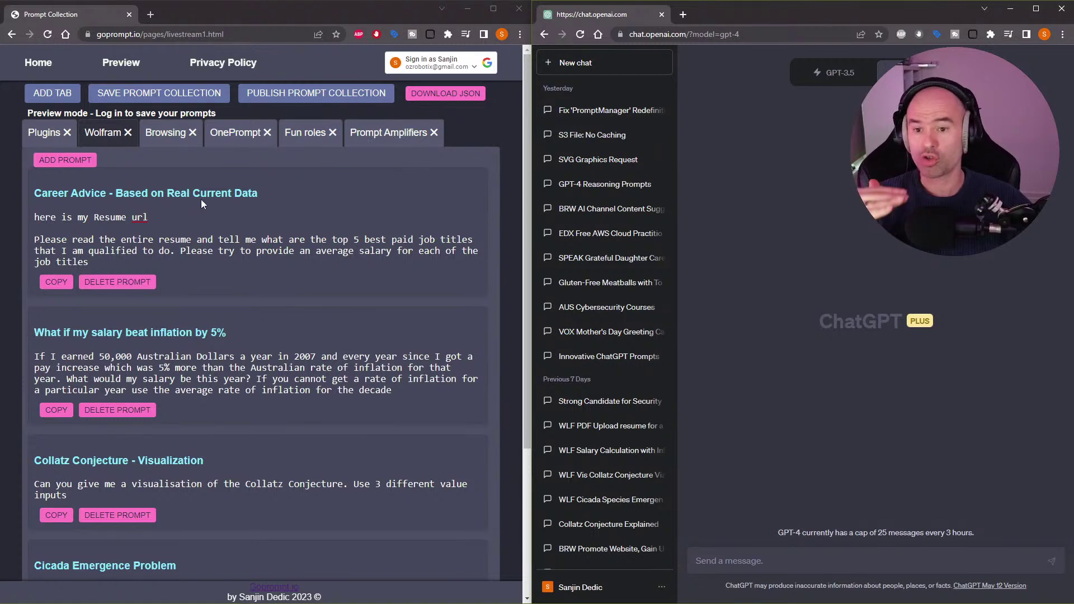
left_click(273, 196)
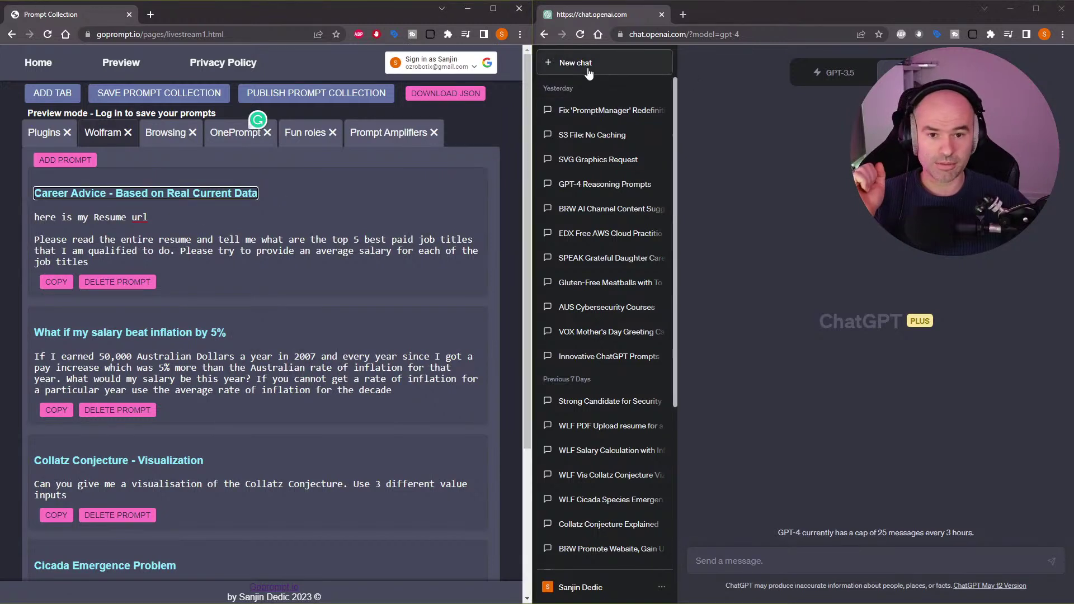
left_click(682, 15)
Load 'WLF PDF Upload resume for analysis' from the AI bookmarks and highlight the resume link message
left_click(555, 51)
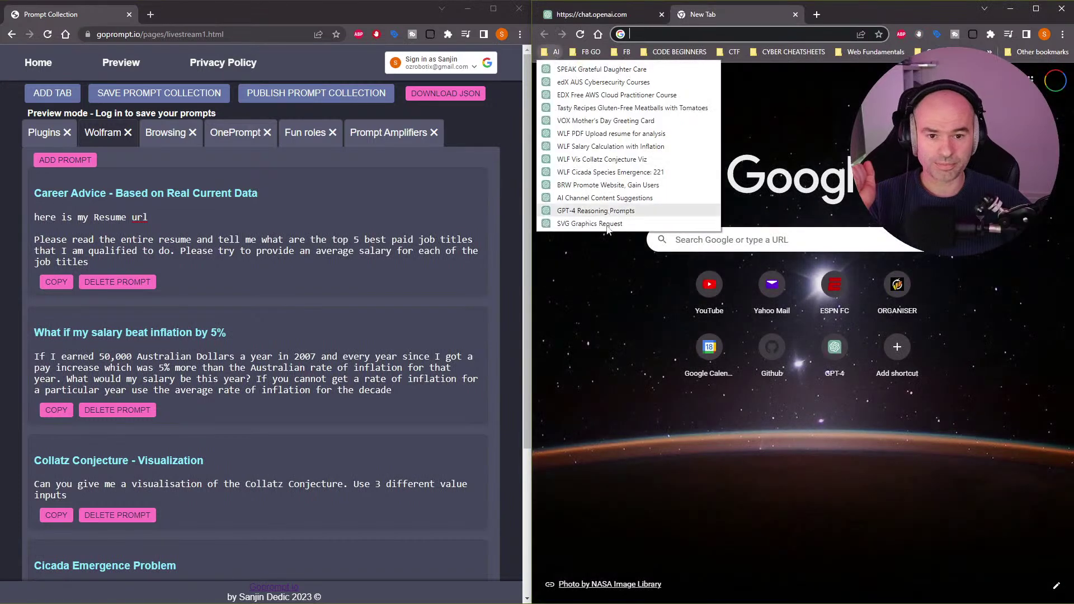
left_click(615, 136)
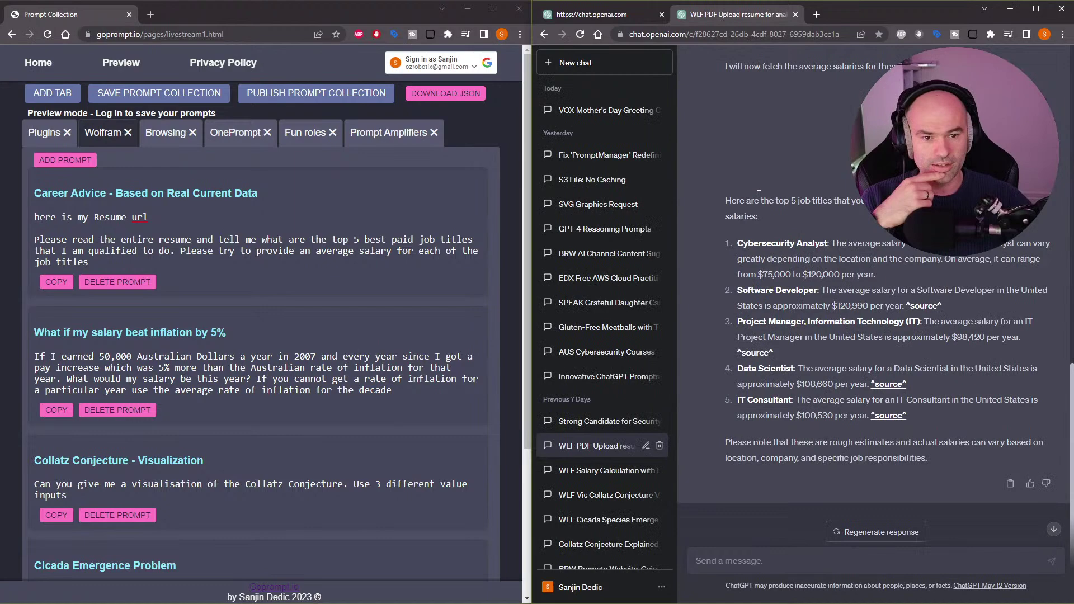
scroll(774, 242, "down", 5)
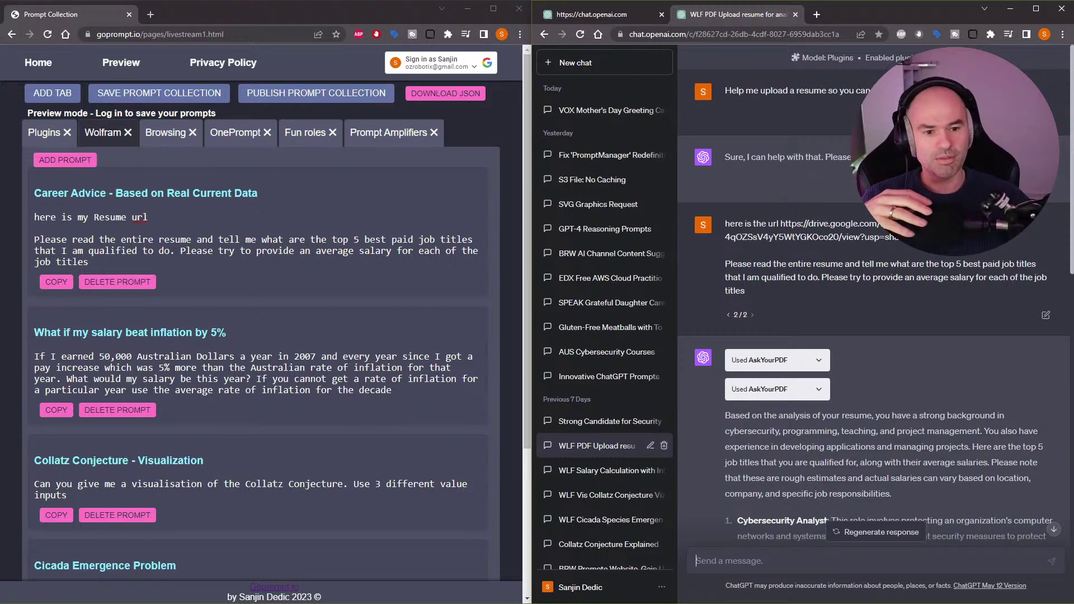
left_click_drag(910, 237, 725, 223)
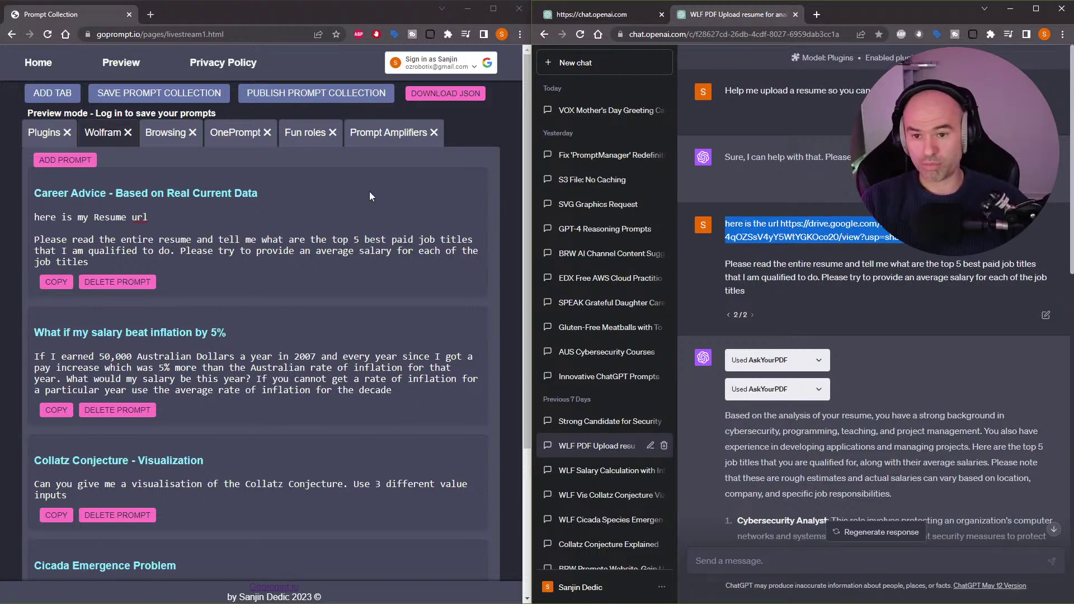
left_click(258, 193)
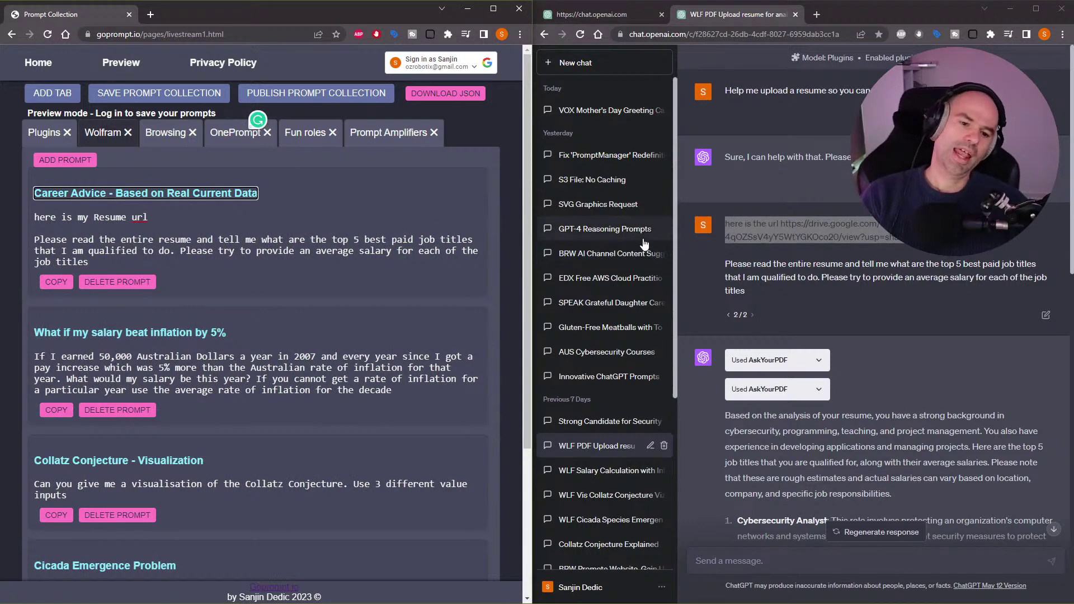
scroll(757, 288, "down", 2)
scroll(805, 282, "down", 1)
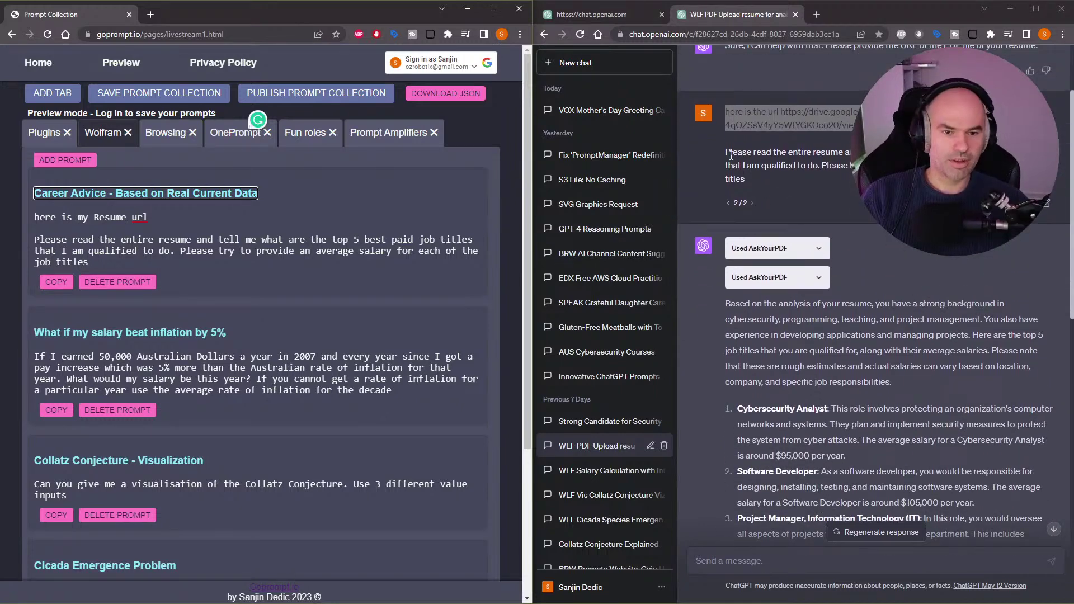
left_click_drag(721, 153, 805, 181)
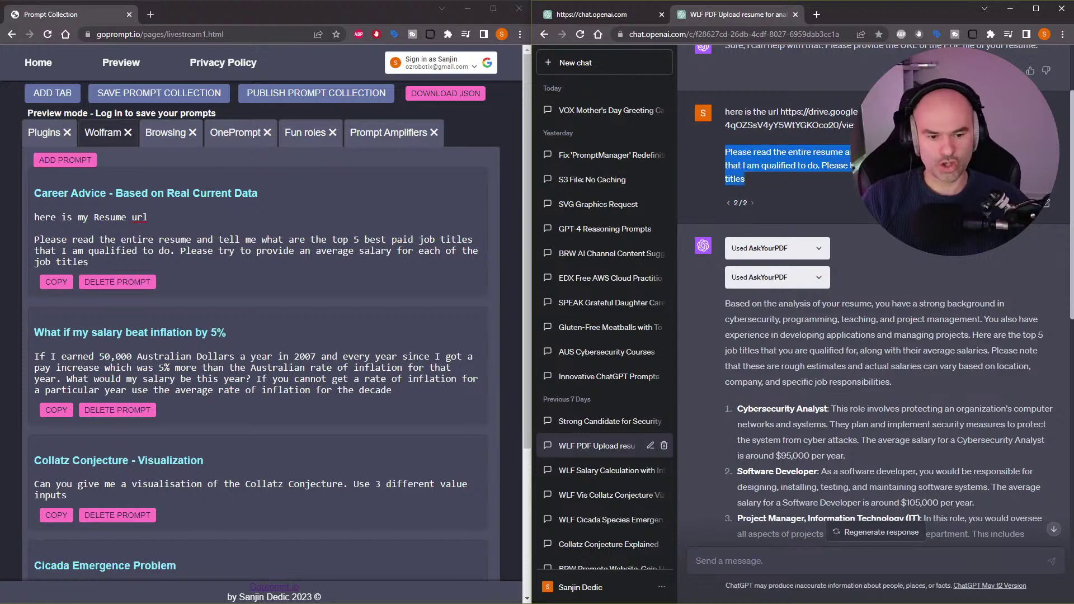
scroll(769, 350, "down", 2)
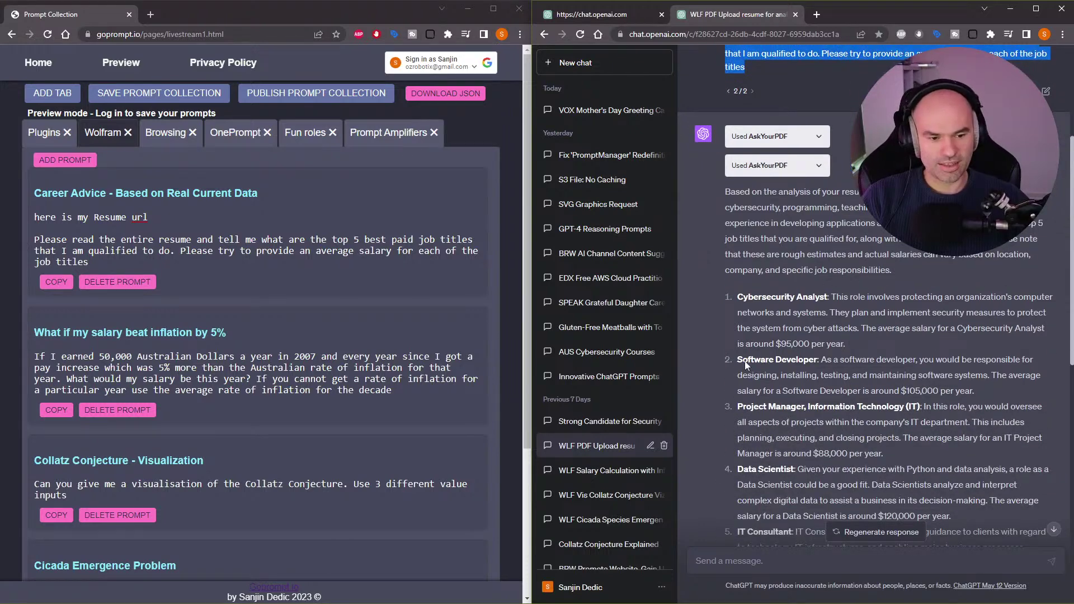
scroll(866, 305, "down", 2)
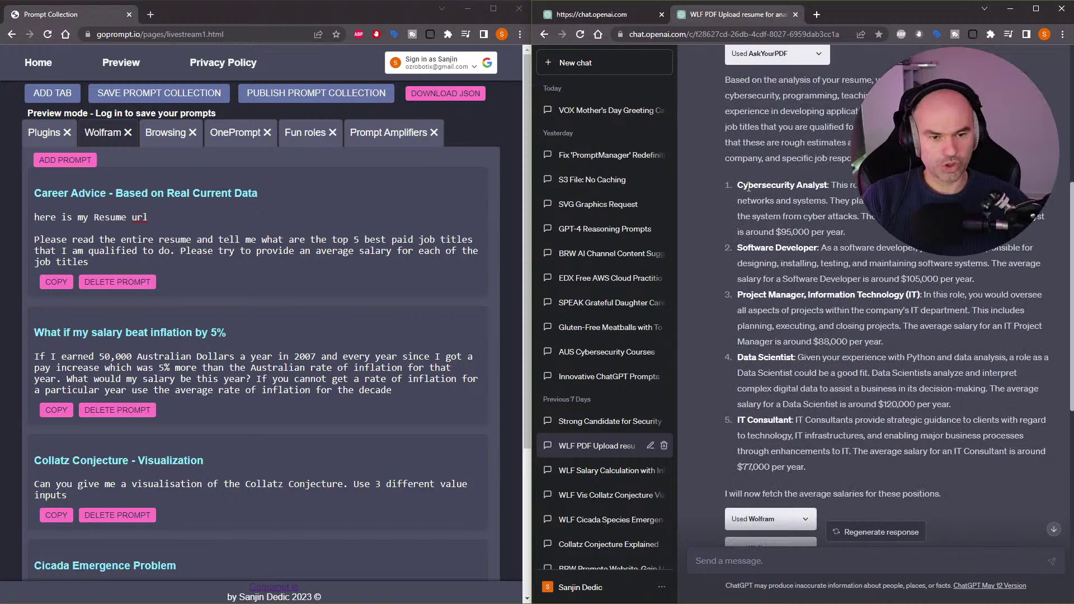
left_click_drag(748, 186, 864, 185)
left_click_drag(750, 251, 928, 249)
left_click_drag(746, 295, 1042, 296)
left_click_drag(736, 364, 1032, 358)
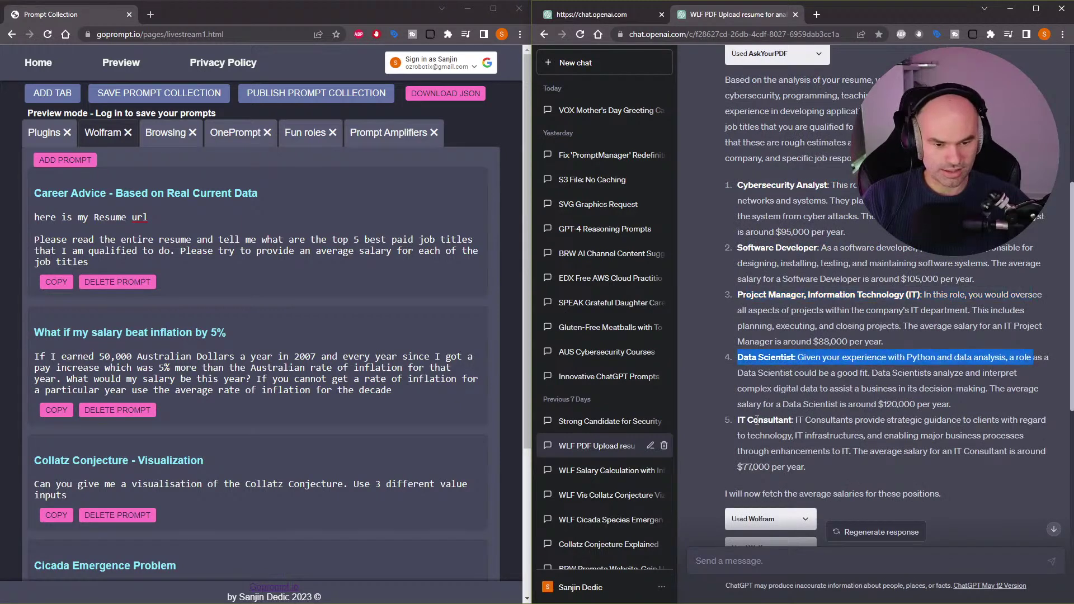
left_click_drag(737, 421, 1007, 433)
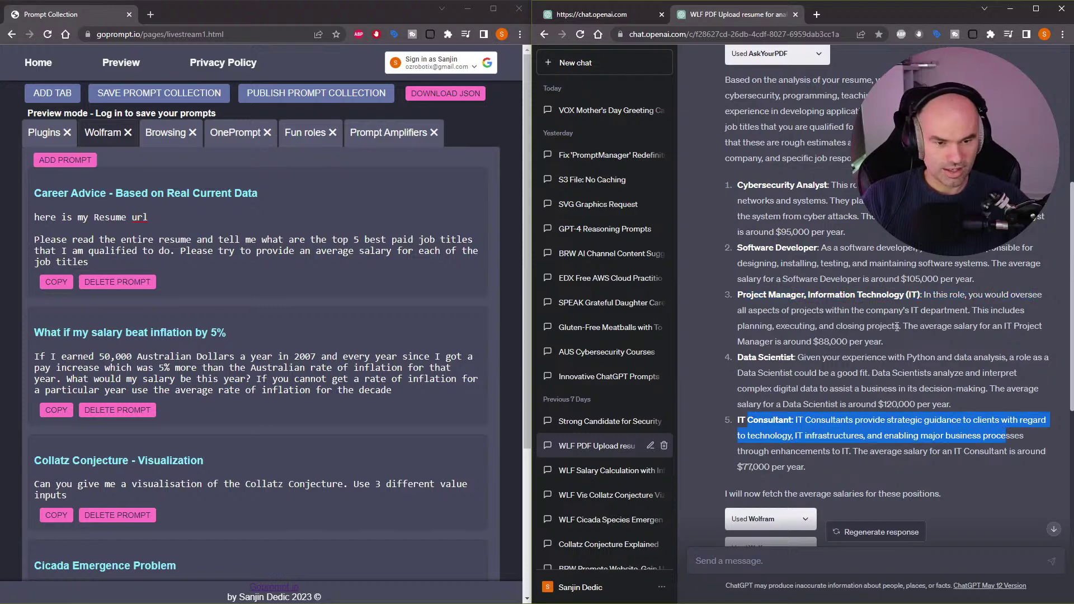
left_click_drag(978, 281, 822, 247)
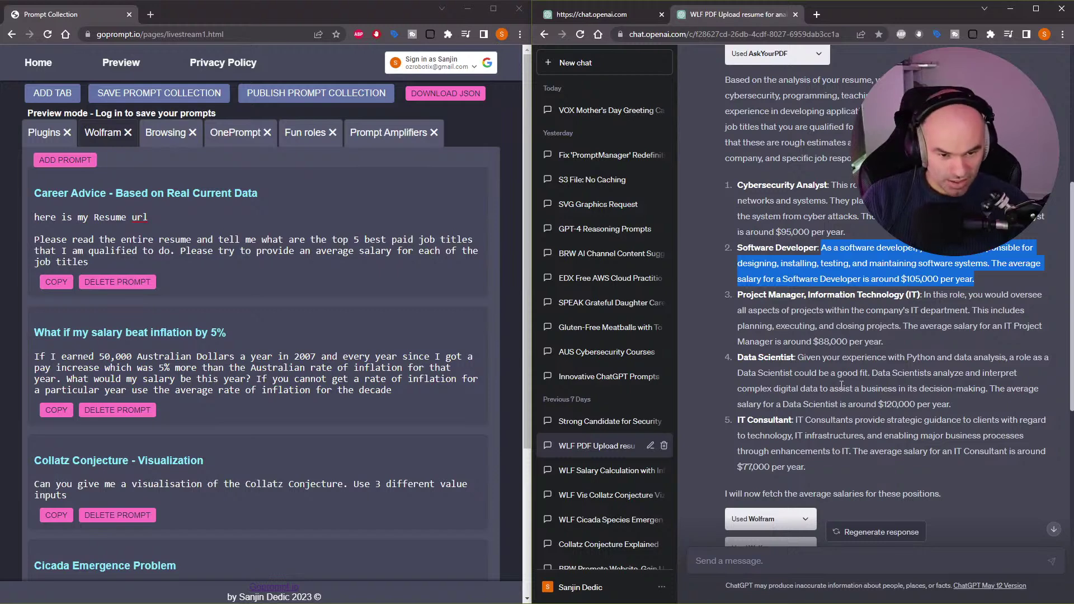
left_click(948, 405)
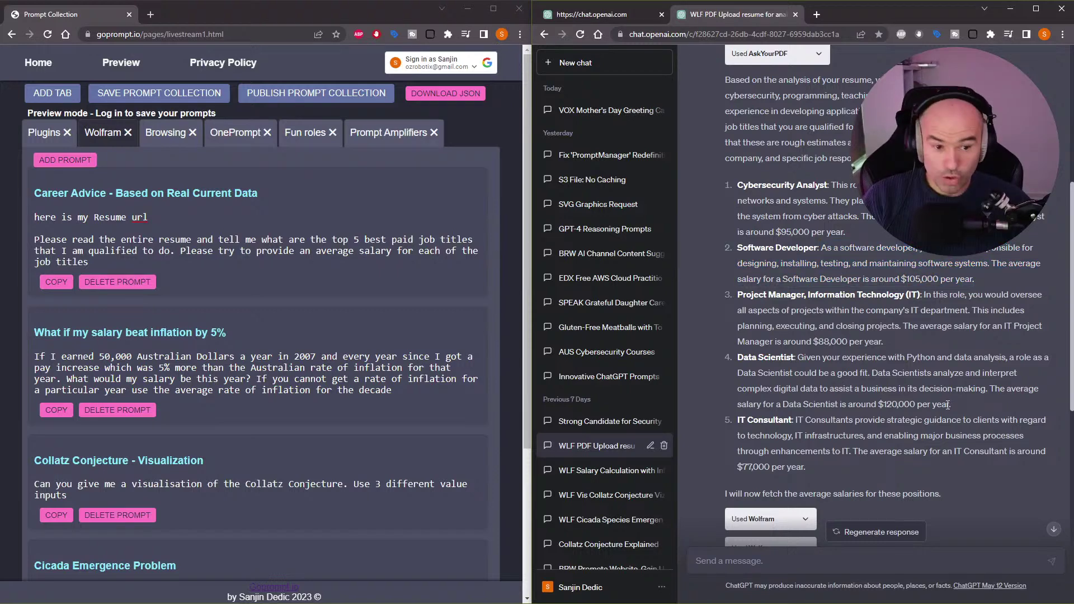
left_click_drag(950, 406, 813, 351)
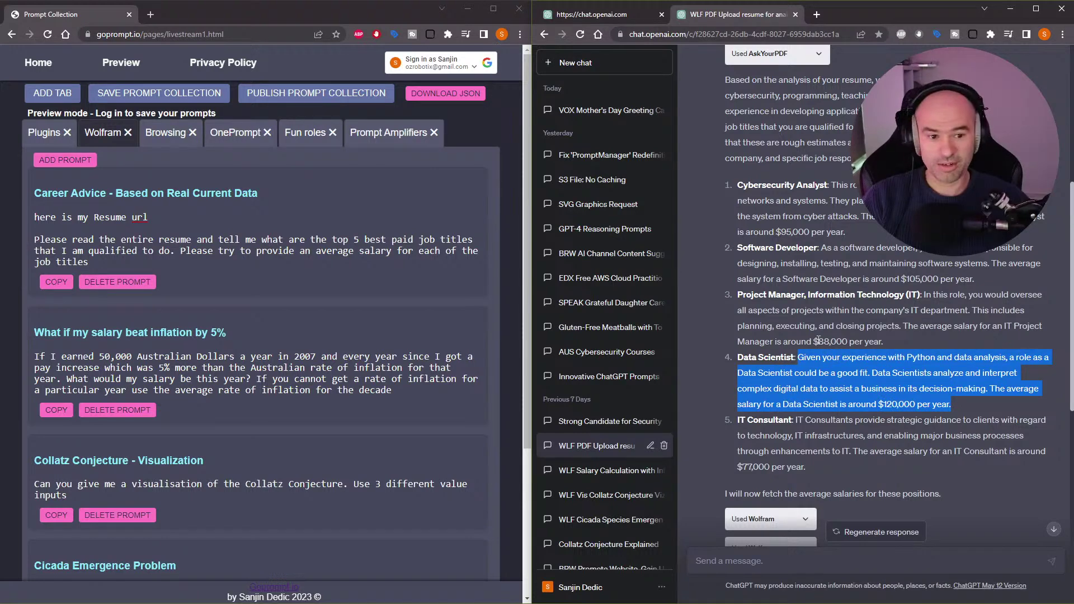
scroll(840, 353, "down", 5)
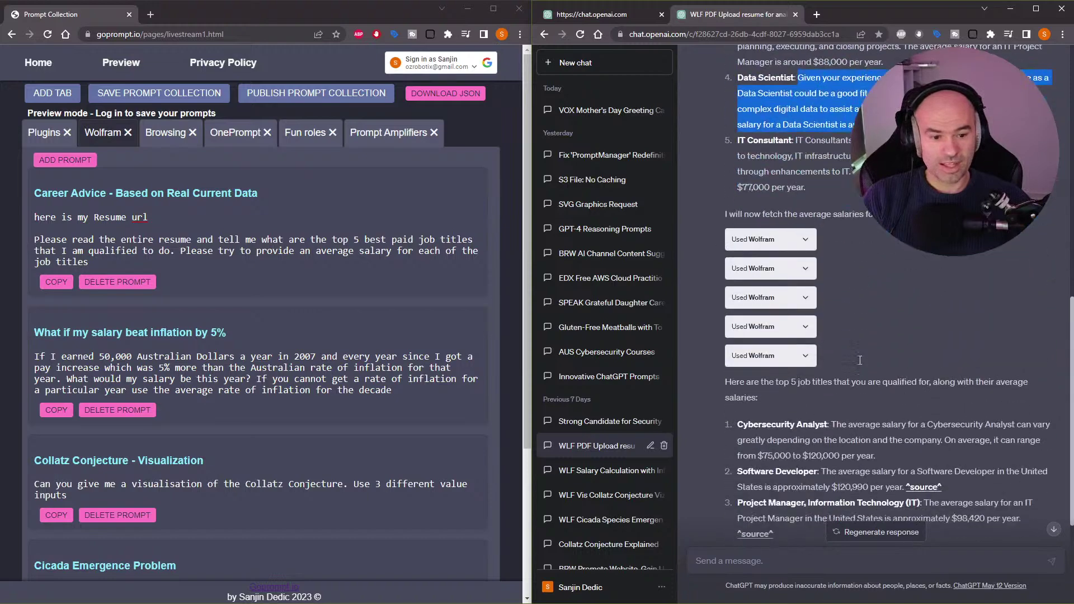
scroll(860, 361, "down", 5)
scroll(850, 369, "up", 10)
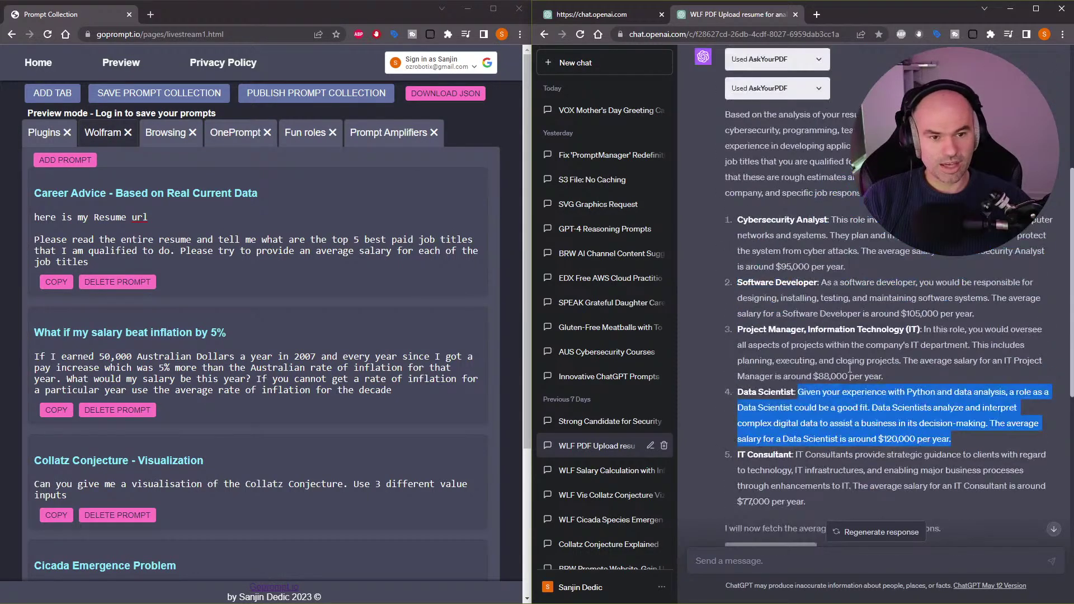
scroll(850, 368, "down", 5)
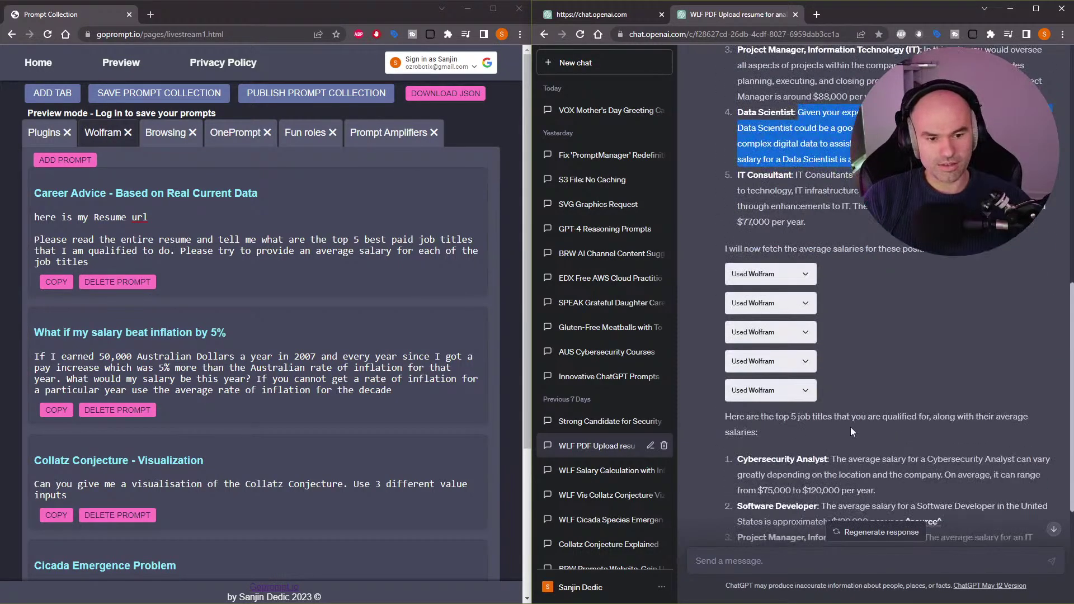
scroll(852, 429, "down", 4)
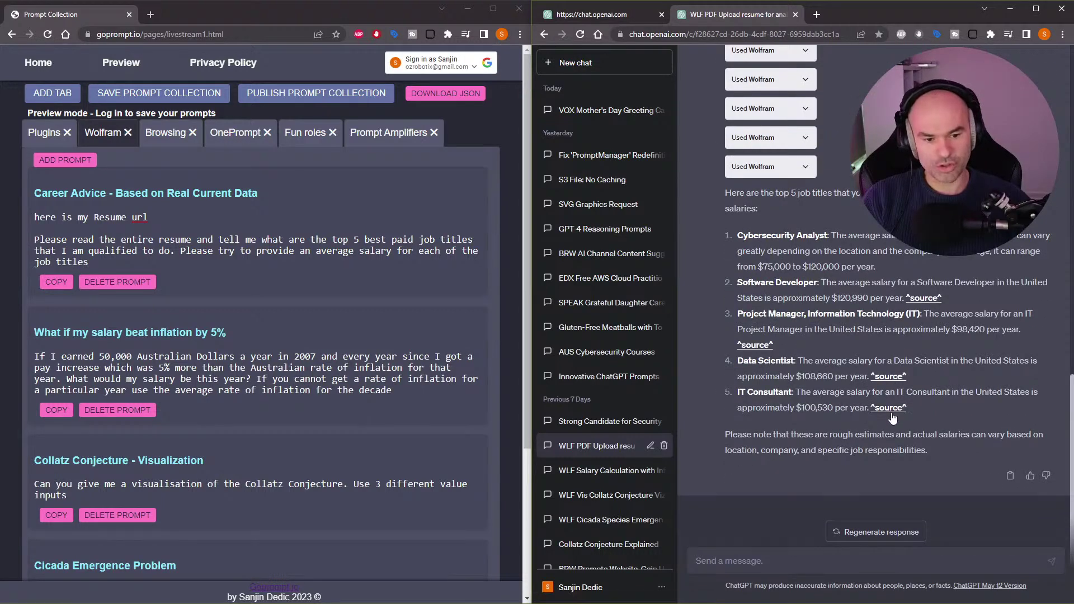
left_click_drag(796, 377, 835, 377)
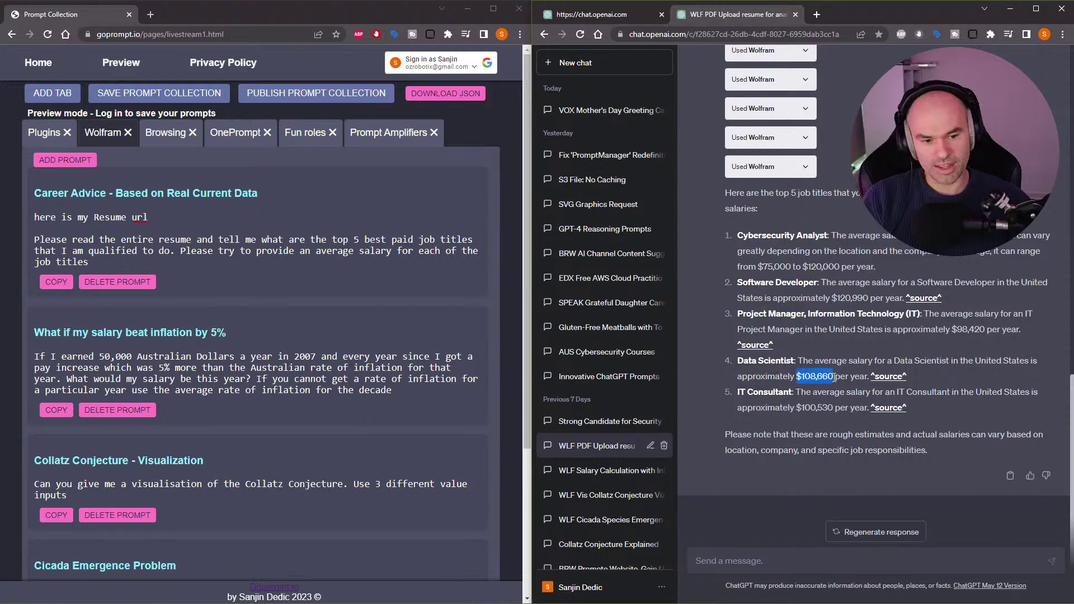
scroll(889, 345, "up", 5)
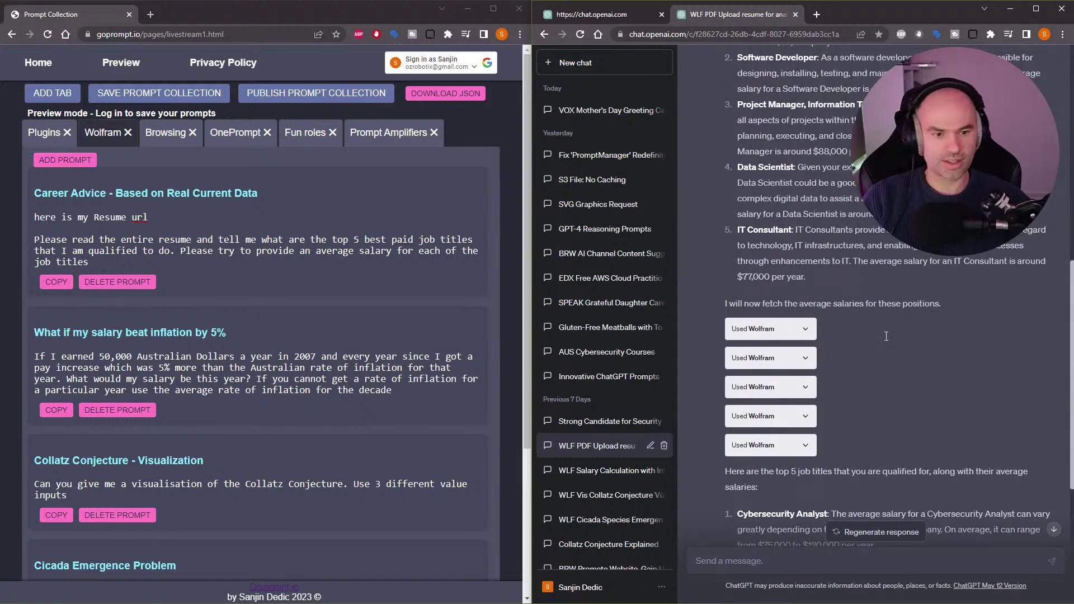
scroll(886, 335, "up", 4)
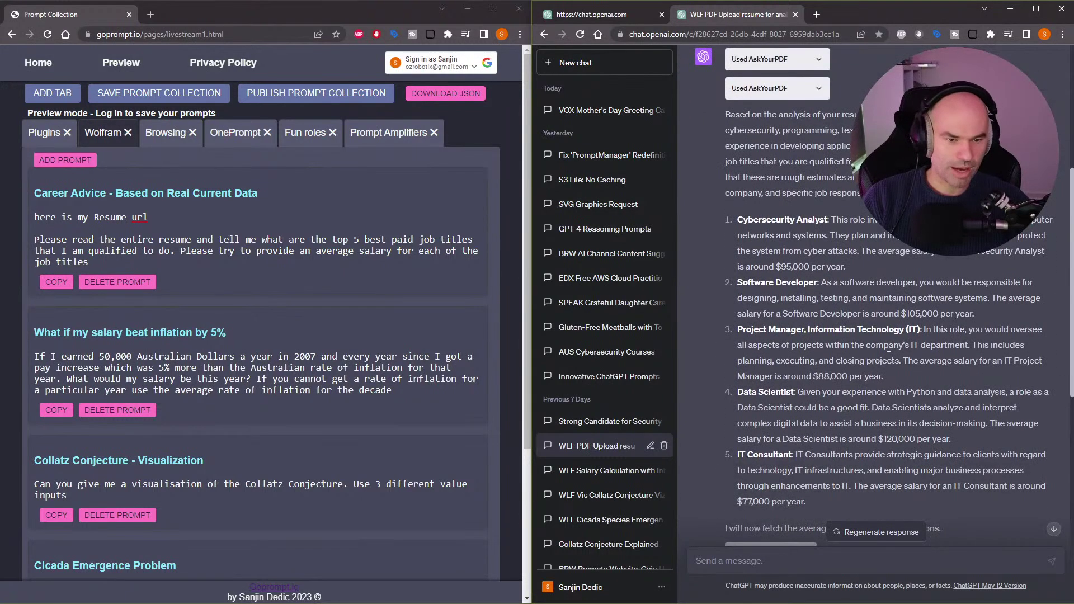
scroll(889, 347, "down", 8)
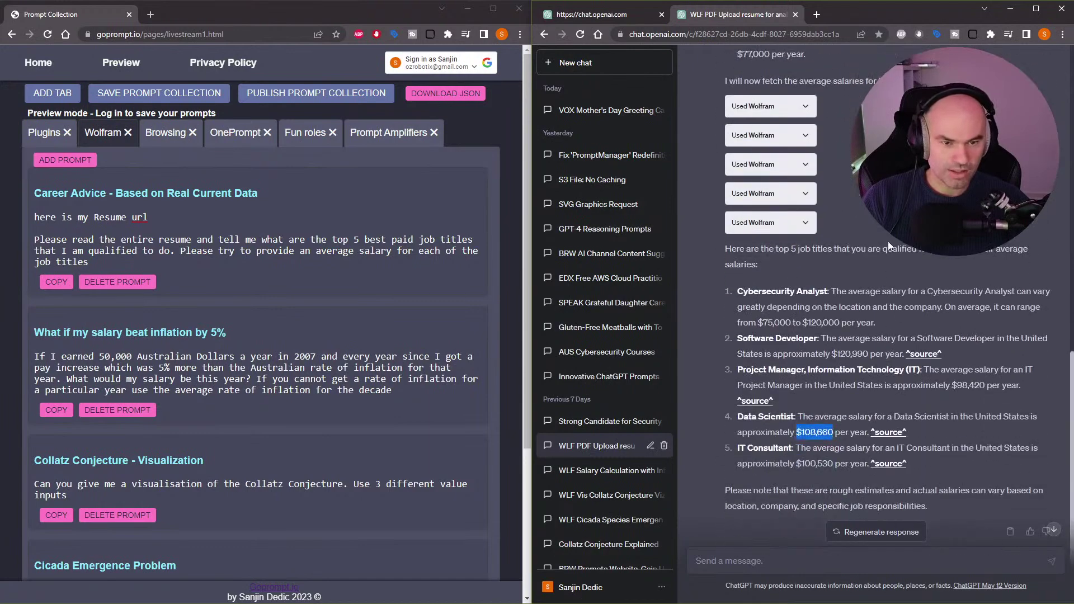
scroll(880, 300, "up", 6)
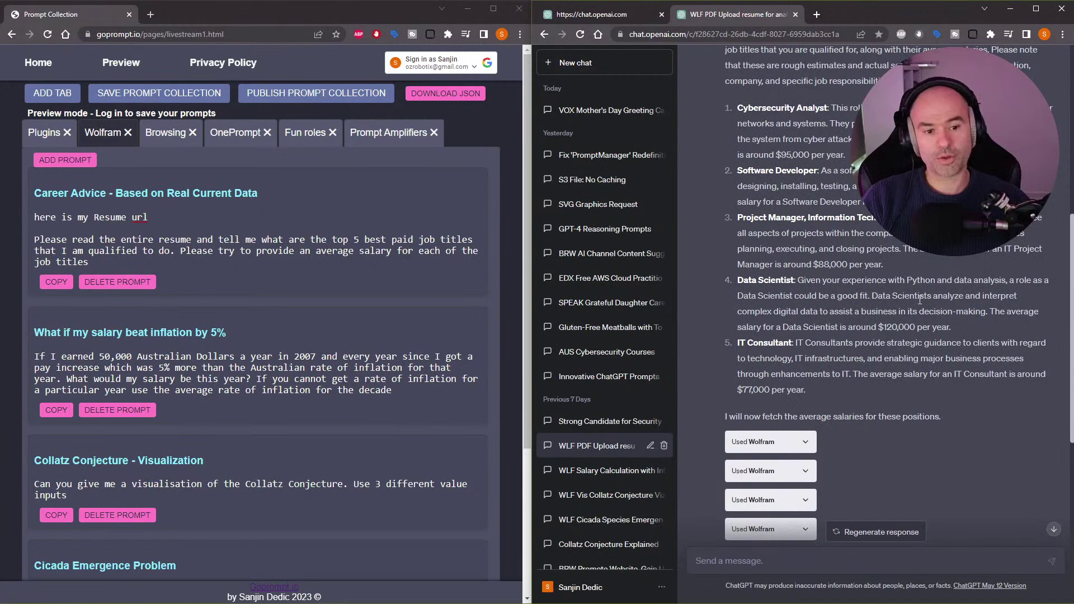
scroll(890, 268, "down", 4)
scroll(891, 269, "down", 3)
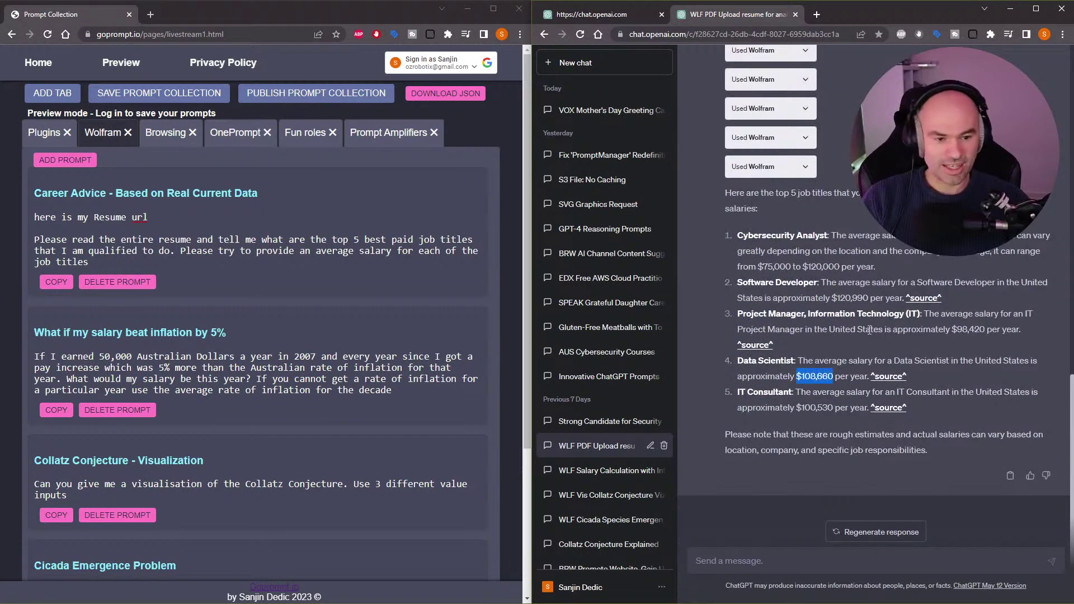
left_click_drag(839, 297, 954, 302)
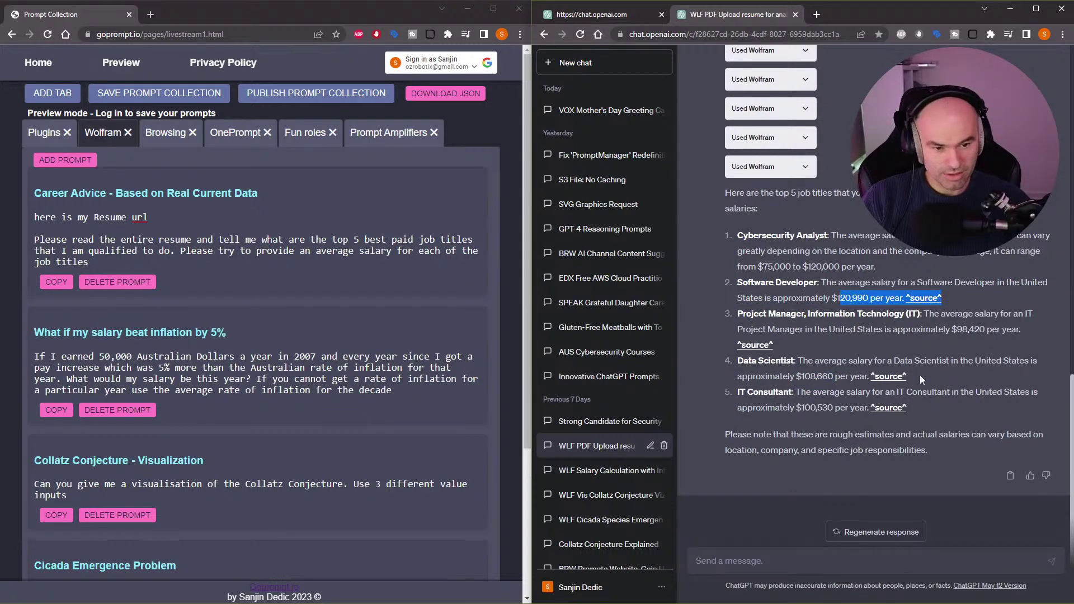
left_click_drag(924, 376, 724, 364)
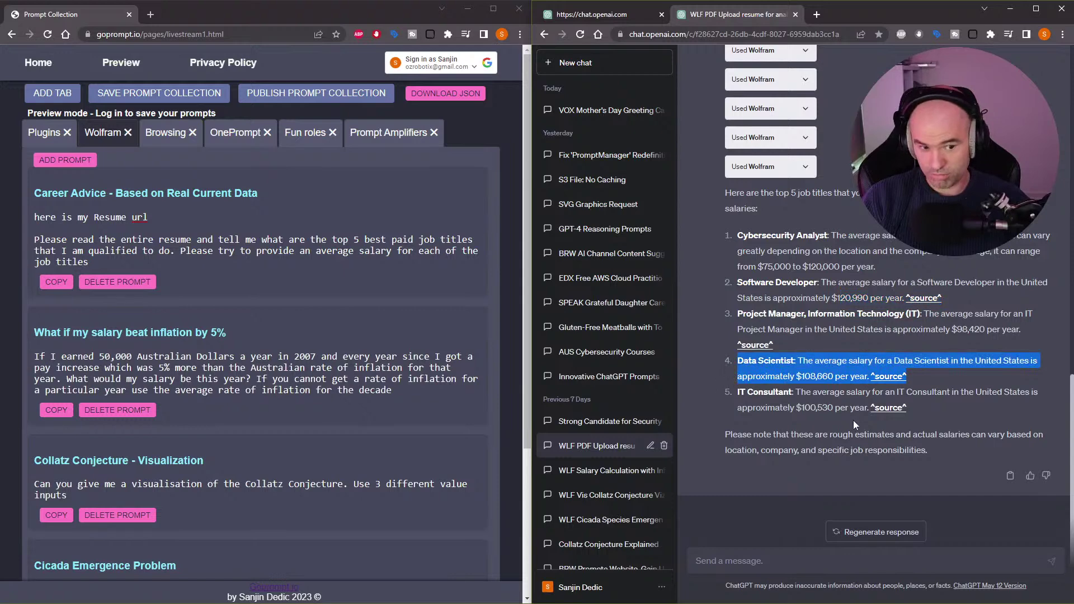
Review the Wolfram source for the Software Developer average salary, then go back to the resume chat
left_click(929, 300)
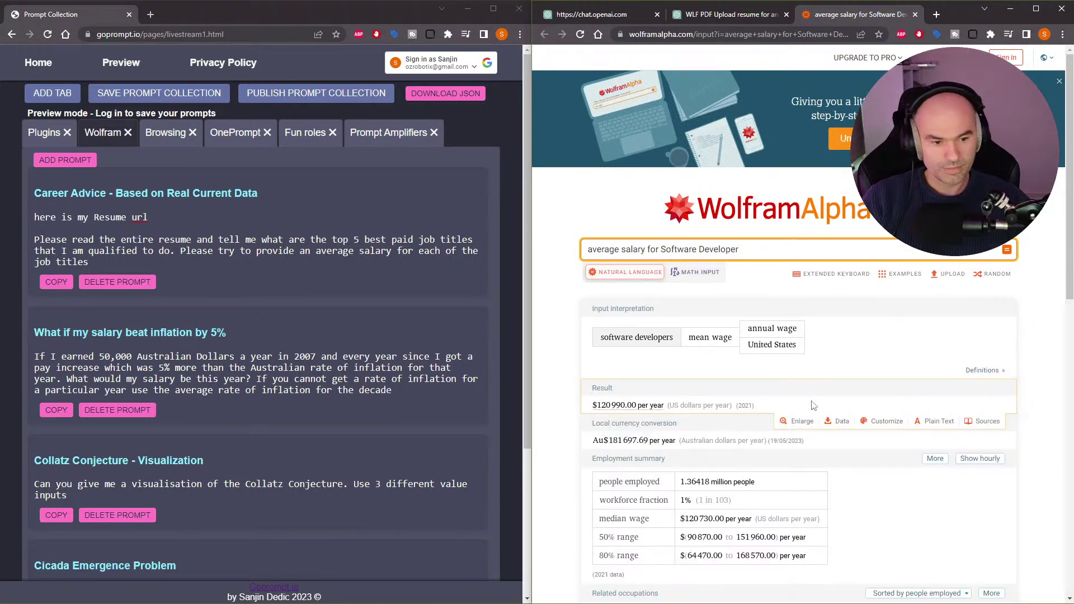
scroll(709, 253, "down", 4)
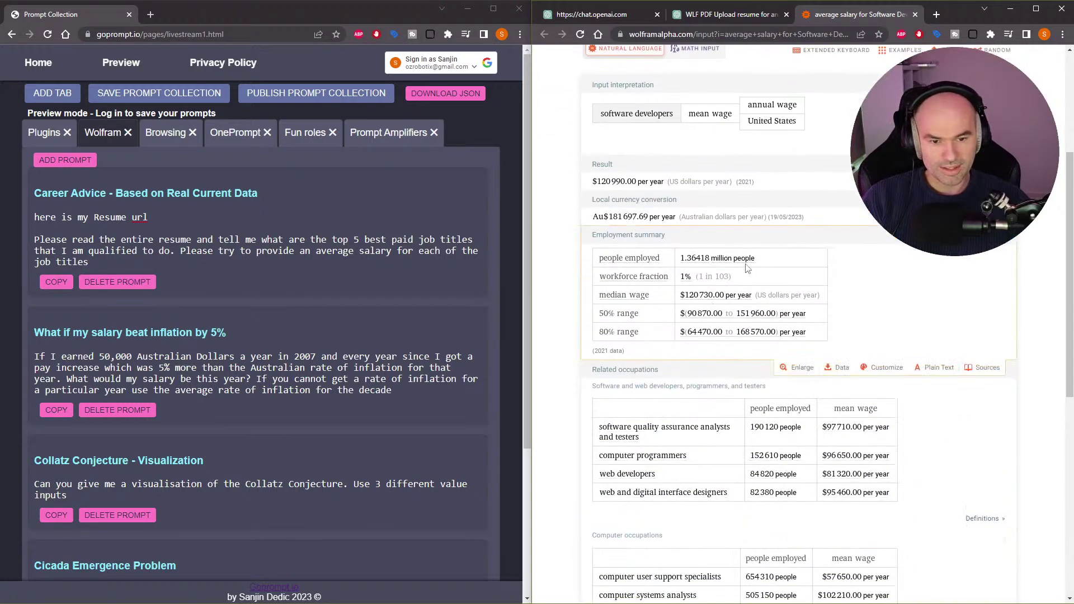
scroll(750, 264, "down", 2)
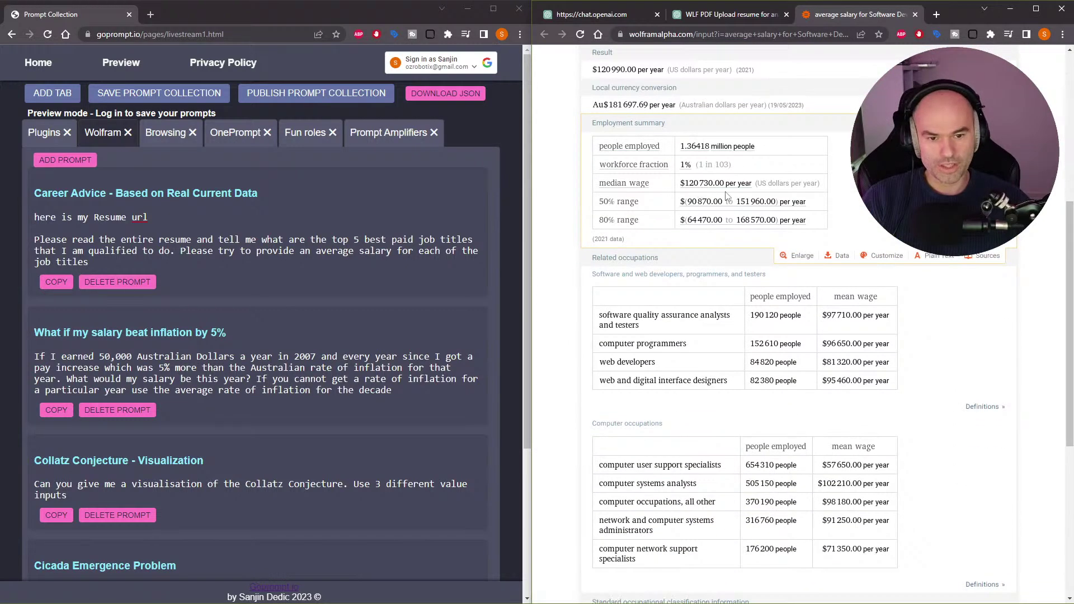
scroll(719, 232, "down", 3)
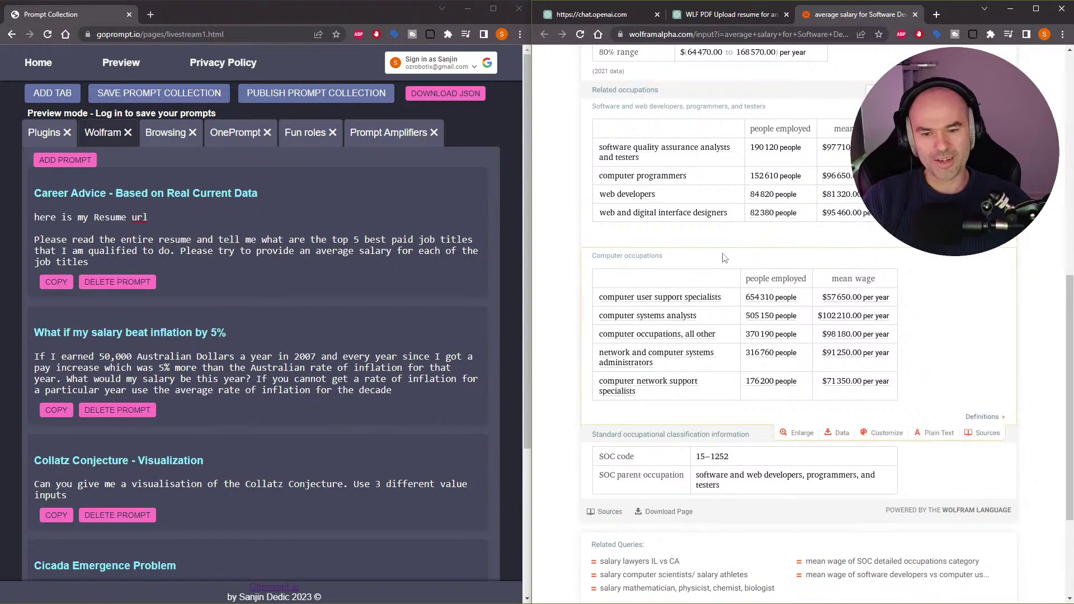
left_click(744, 19)
scroll(833, 263, "up", 1)
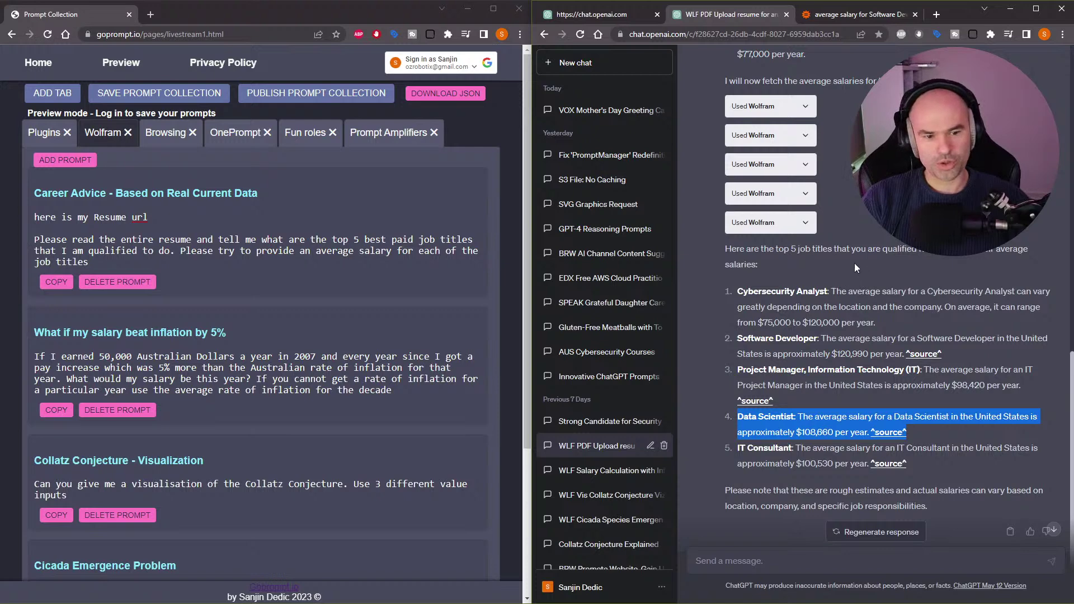
Close the Wolfram Alpha Software Developer salary tab, keeping the ChatGPT resume chat with five job titles
scroll(855, 275, "up", 3)
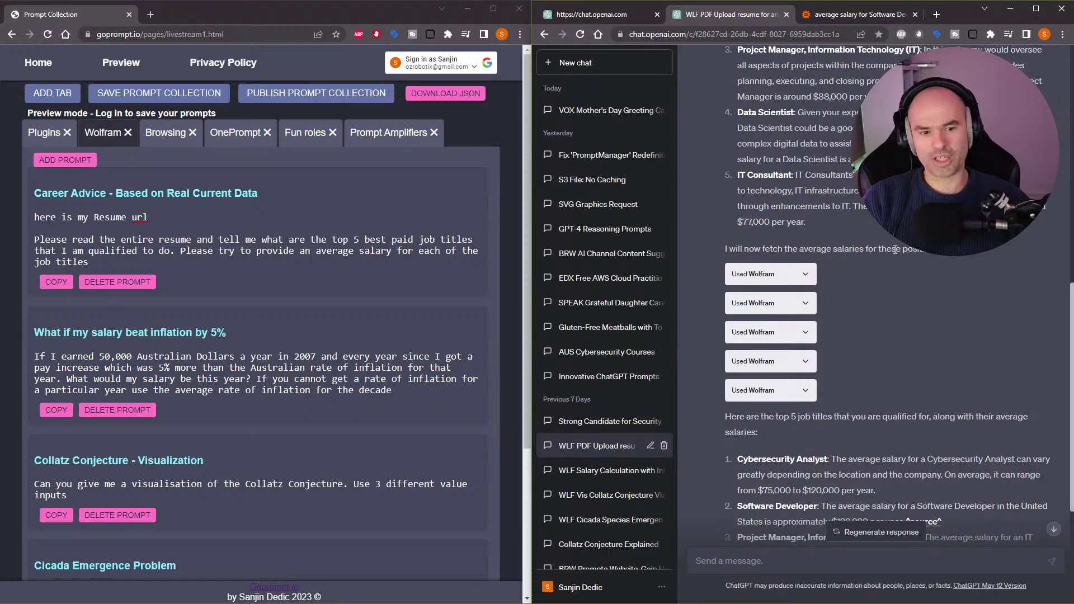
scroll(887, 274, "up", 10)
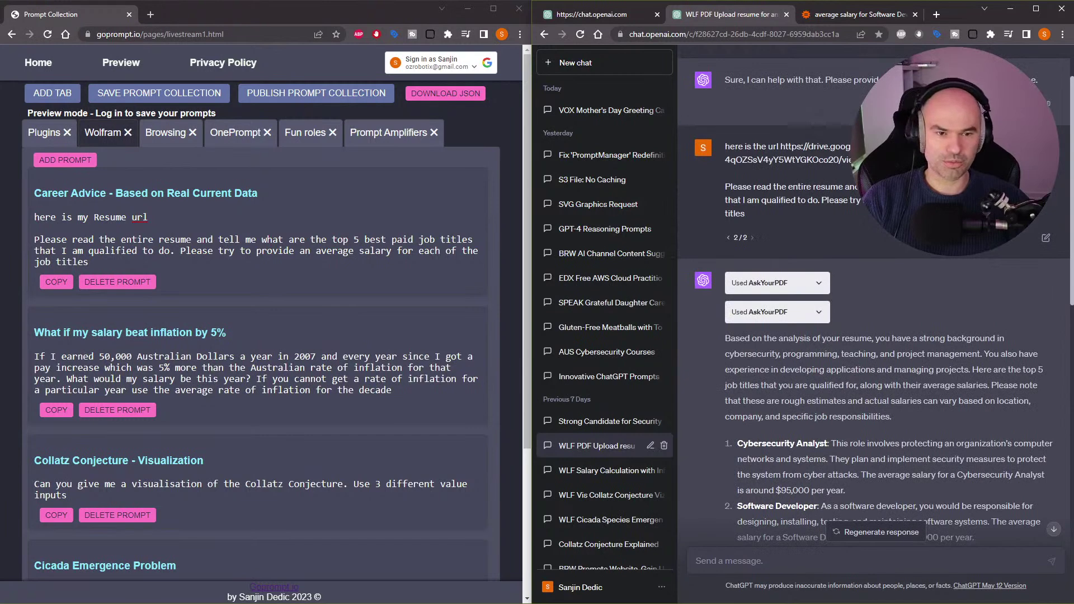
left_click(896, 18)
left_click(741, 13)
left_click(896, 15)
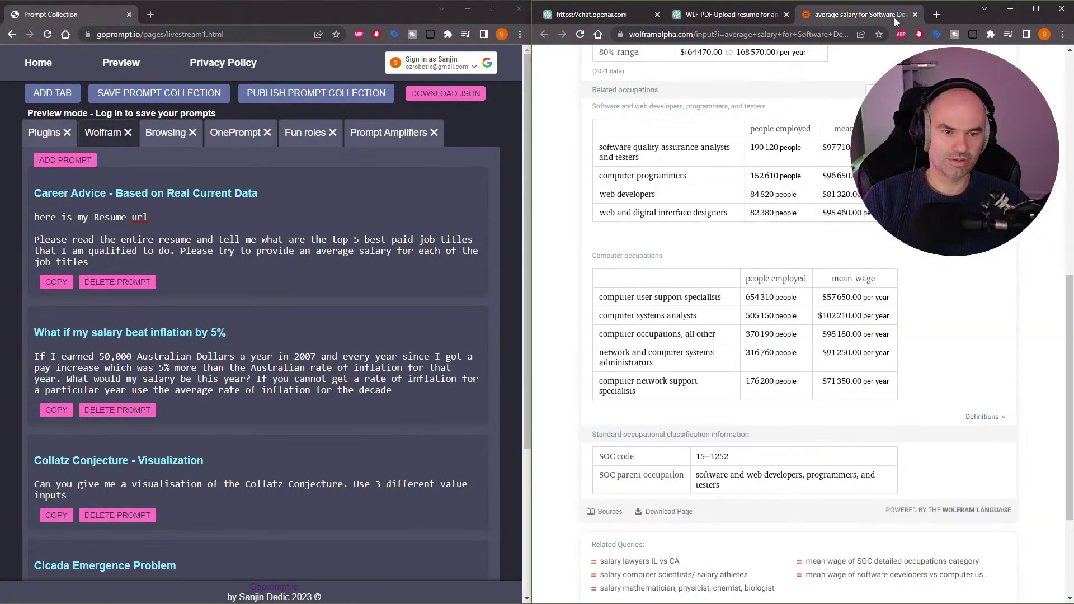
left_click(916, 16)
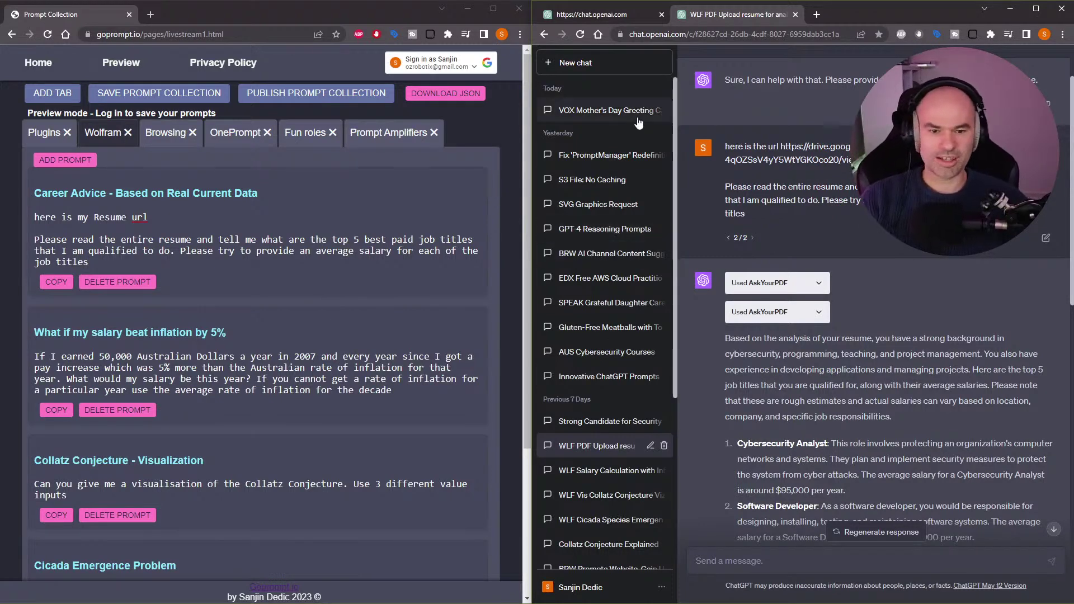
scroll(638, 269, "down", 3)
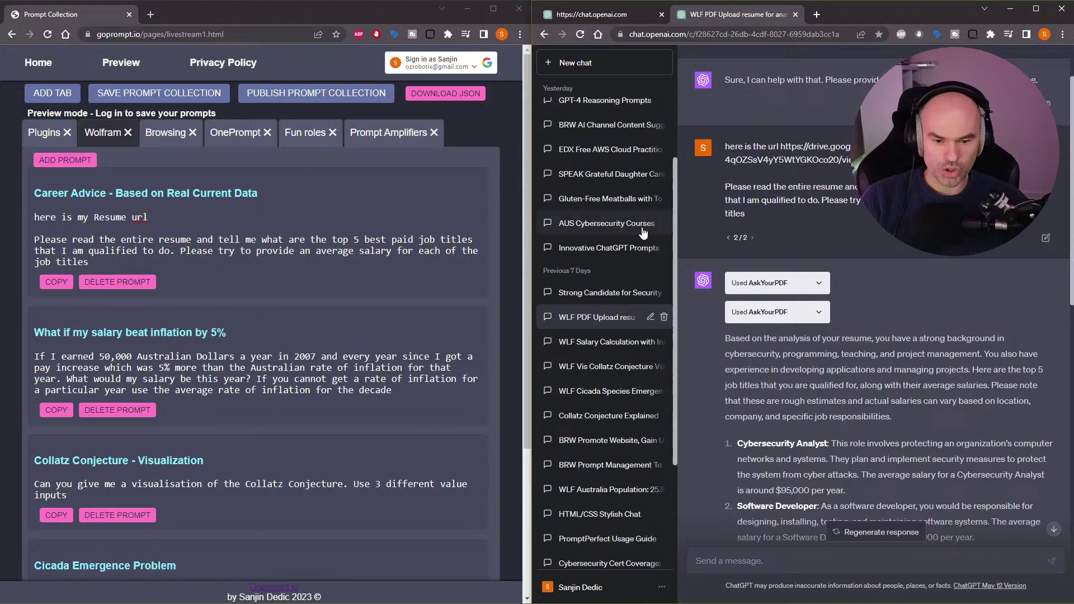
left_click(624, 311)
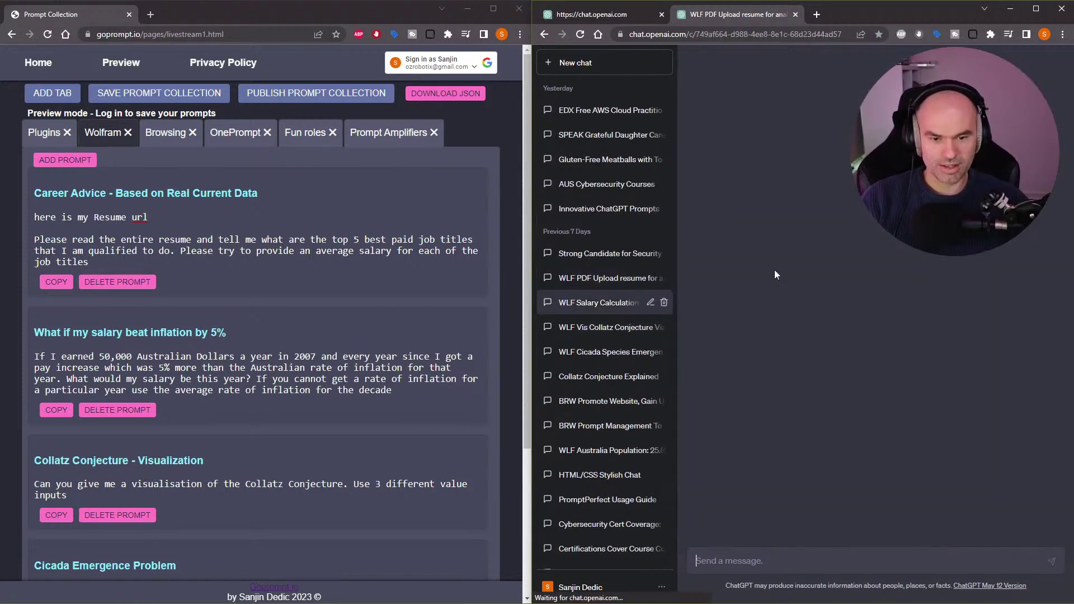
scroll(848, 199, "up", 3)
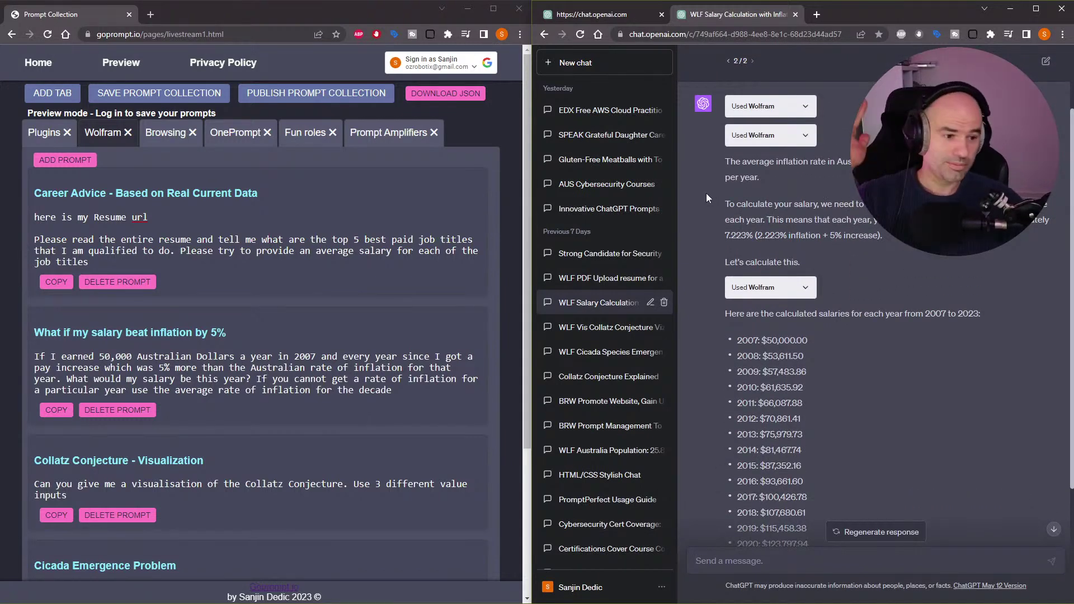
scroll(817, 294, "down", 2)
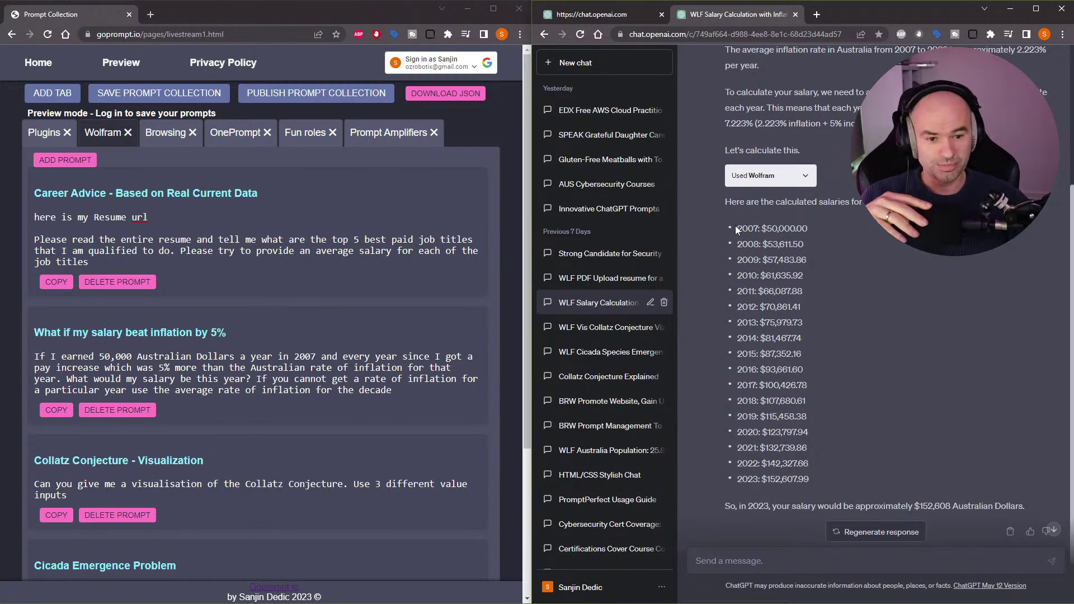
left_click_drag(736, 228, 827, 480)
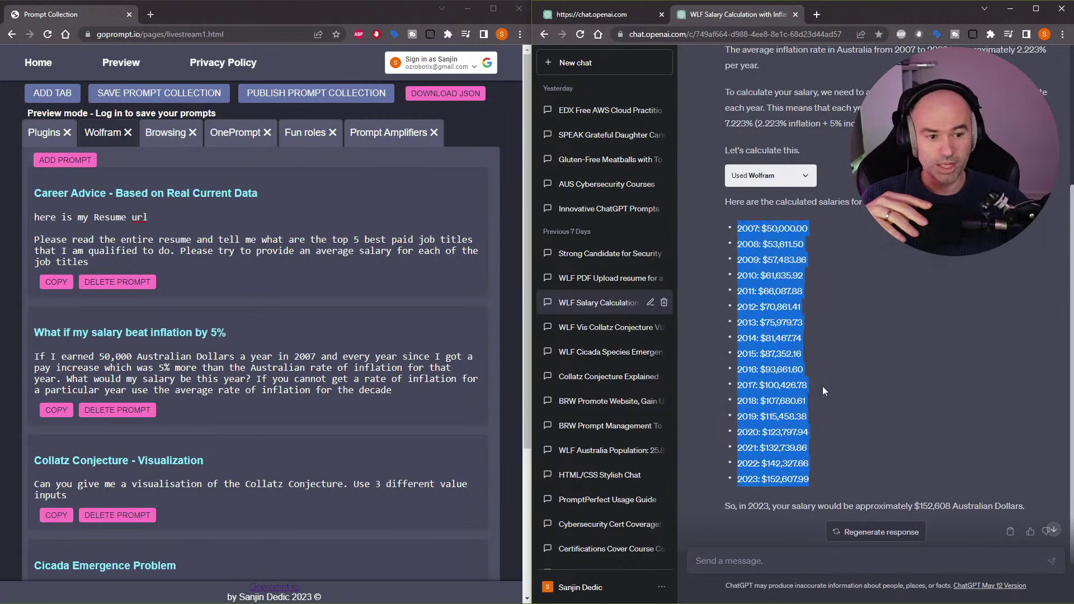
left_click(838, 318)
scroll(837, 316, "up", 3)
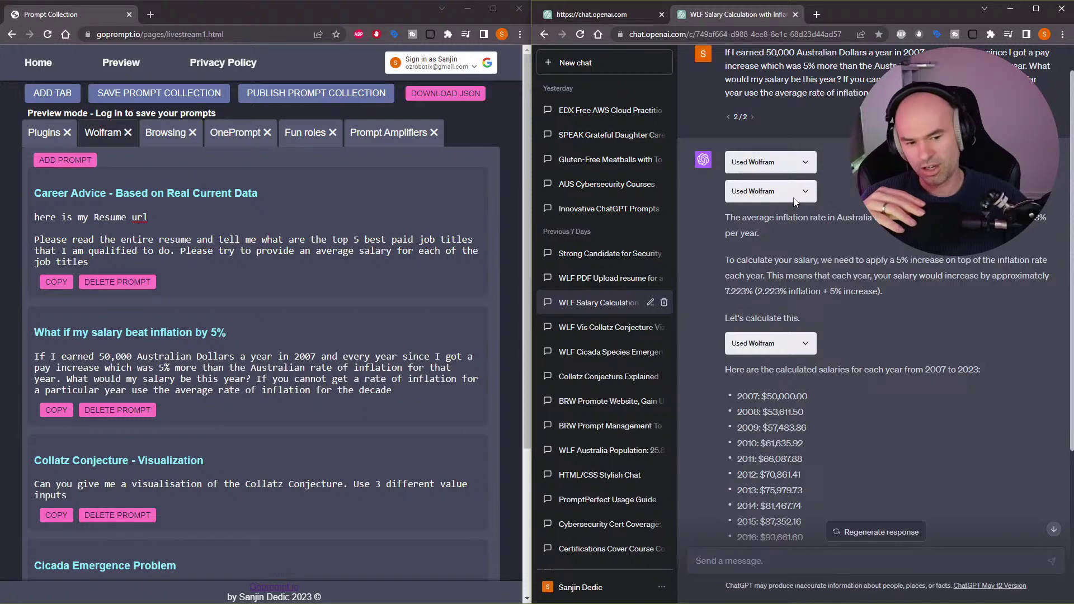
scroll(807, 297, "down", 3)
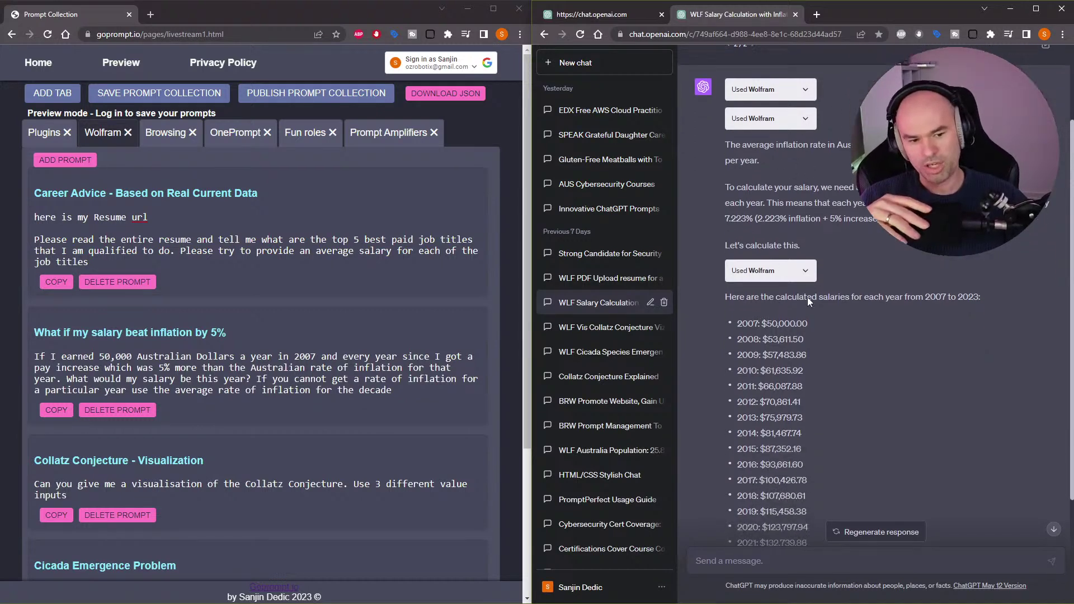
left_click_drag(809, 480, 736, 229)
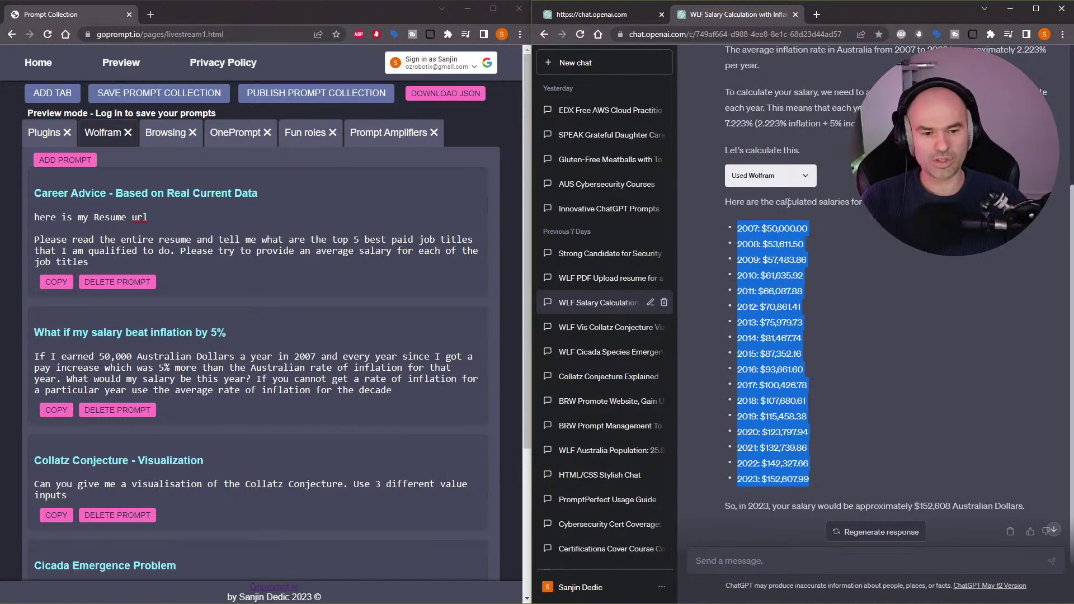
scroll(813, 291, "up", 1)
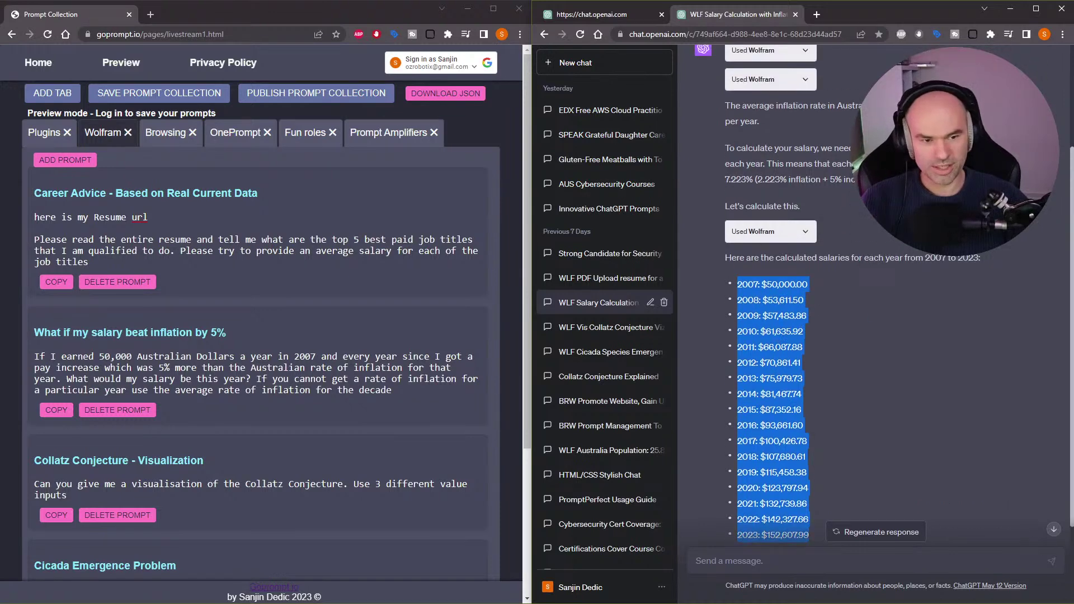
left_click_drag(873, 180, 730, 108)
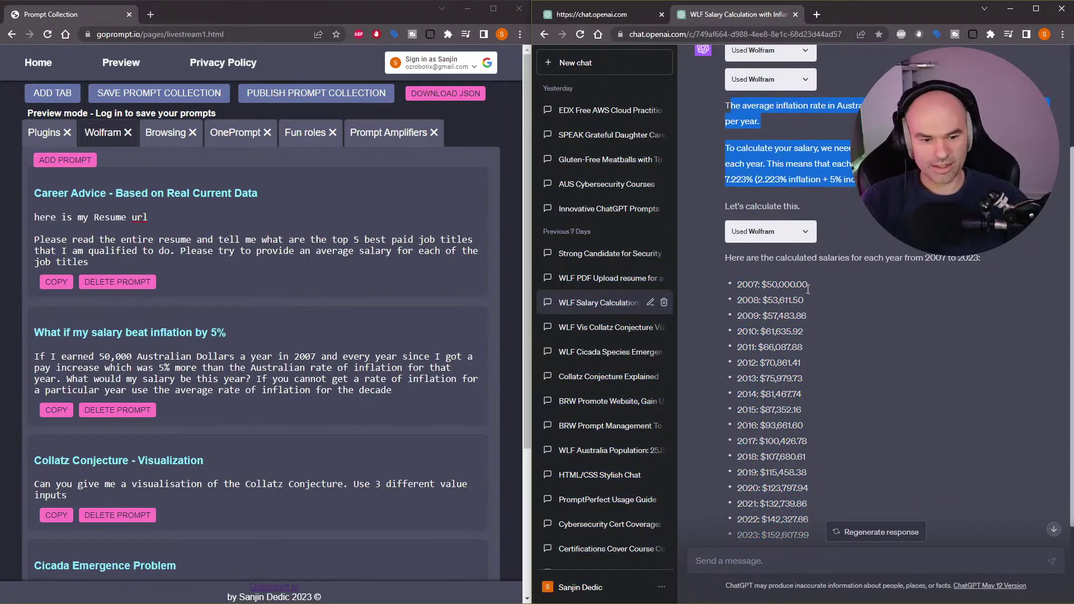
scroll(811, 314, "down", 2)
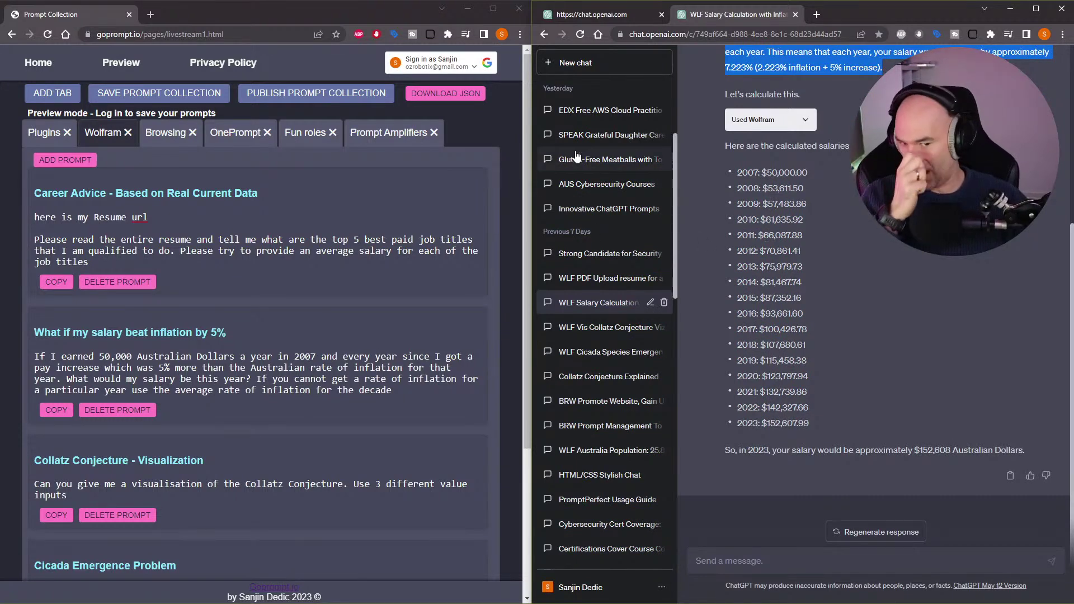
Open 'Collatz Conjecture Explained' and review the tnpo Python code with its added comments
left_click(613, 376)
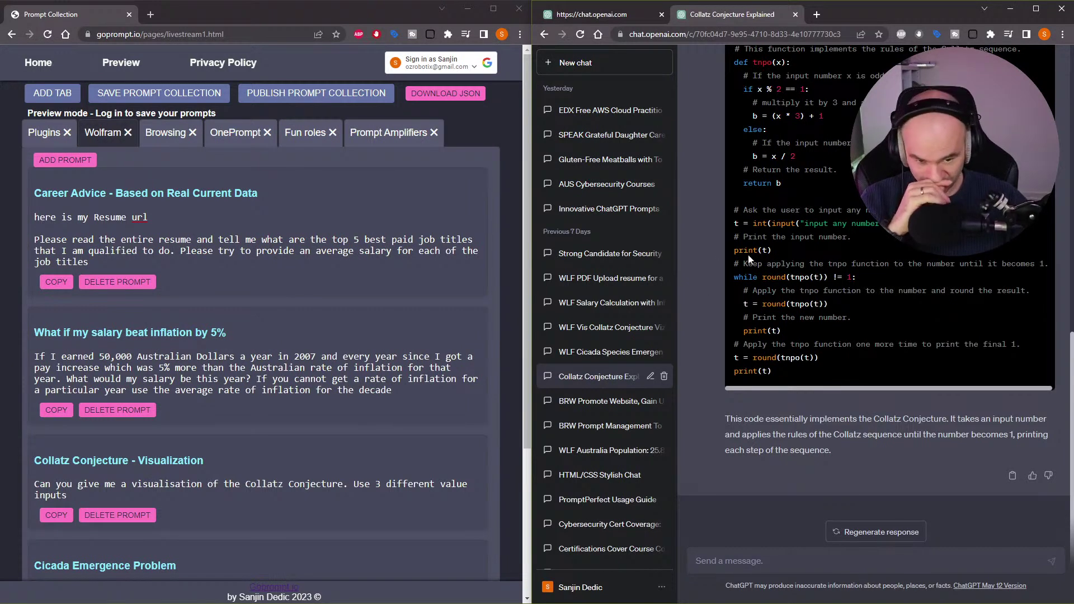
scroll(746, 302, "up", 6)
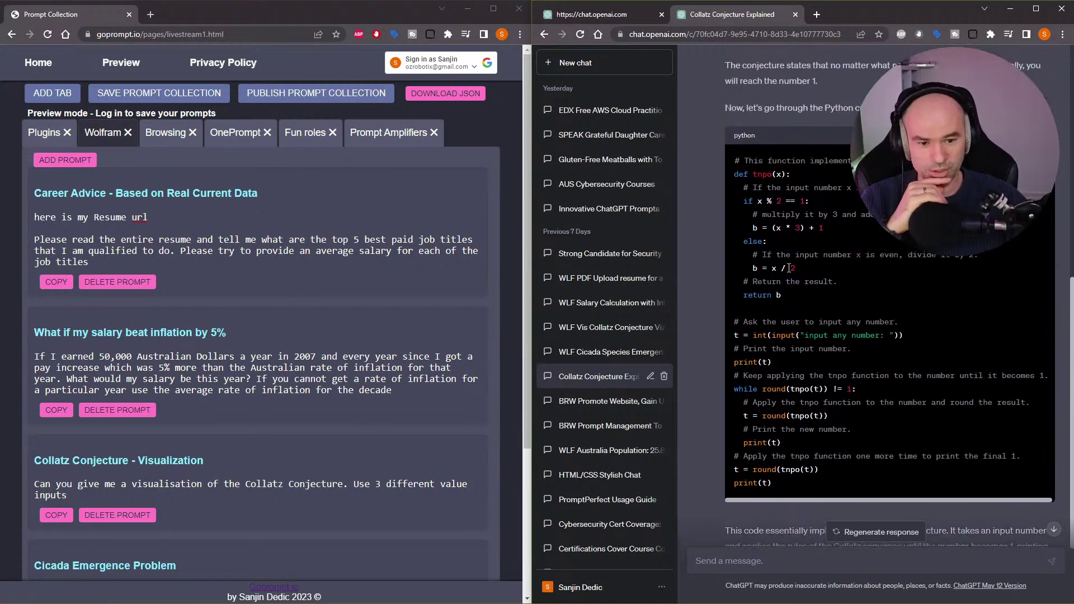
scroll(789, 269, "up", 5)
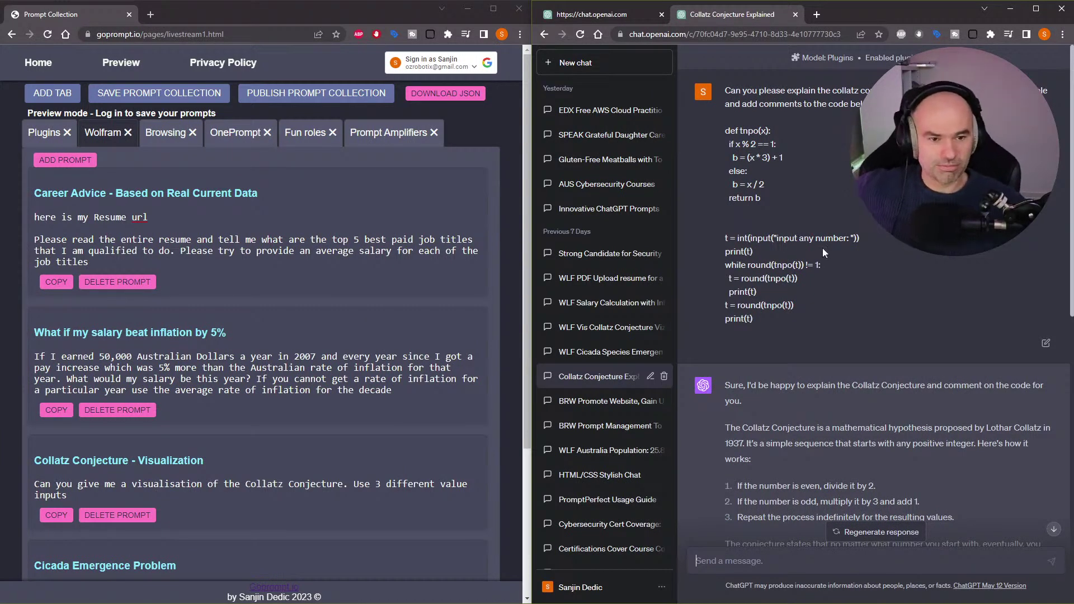
scroll(790, 326, "down", 2)
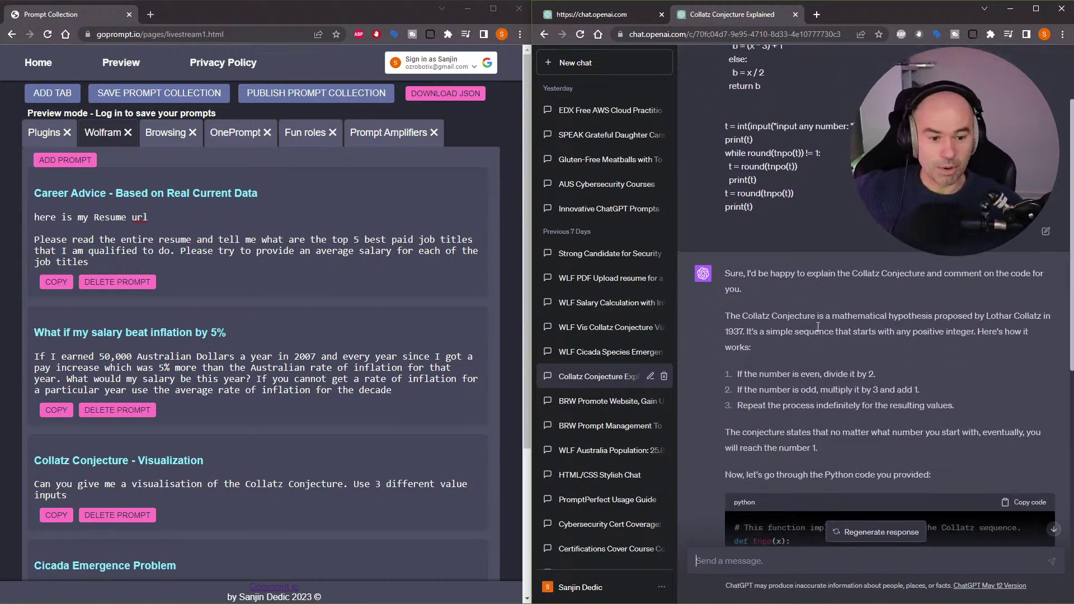
scroll(728, 330, "up", 2)
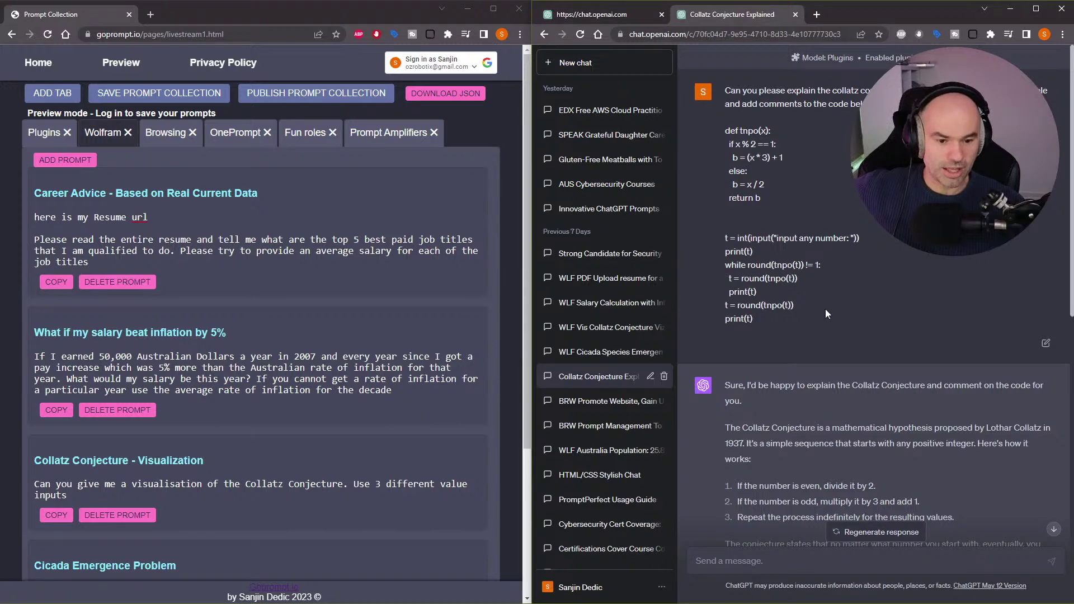
scroll(838, 247, "down", 10)
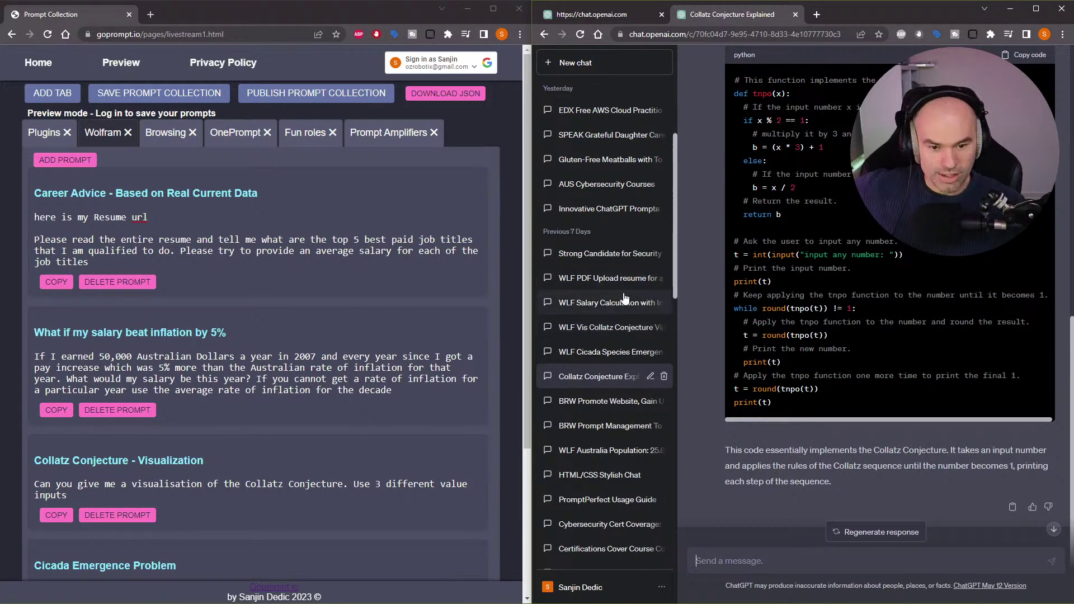
Open 'WLF Vis Collatz Conjecture' and select the [5, 10, 15] inputs in the matplotlib code
left_click(620, 327)
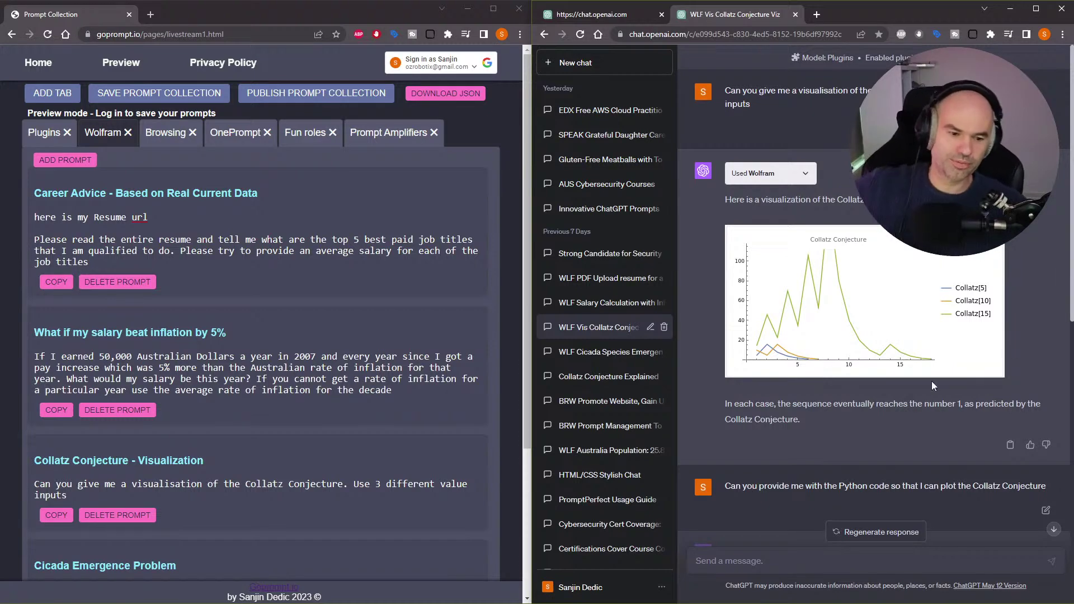
scroll(932, 381, "down", 8)
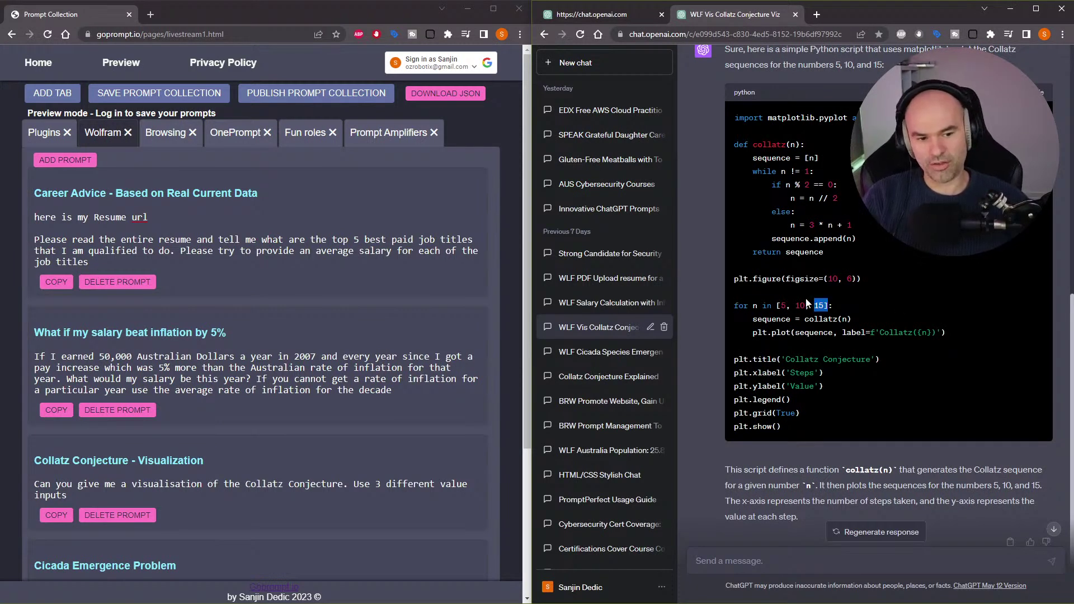
left_click_drag(807, 303, 783, 303)
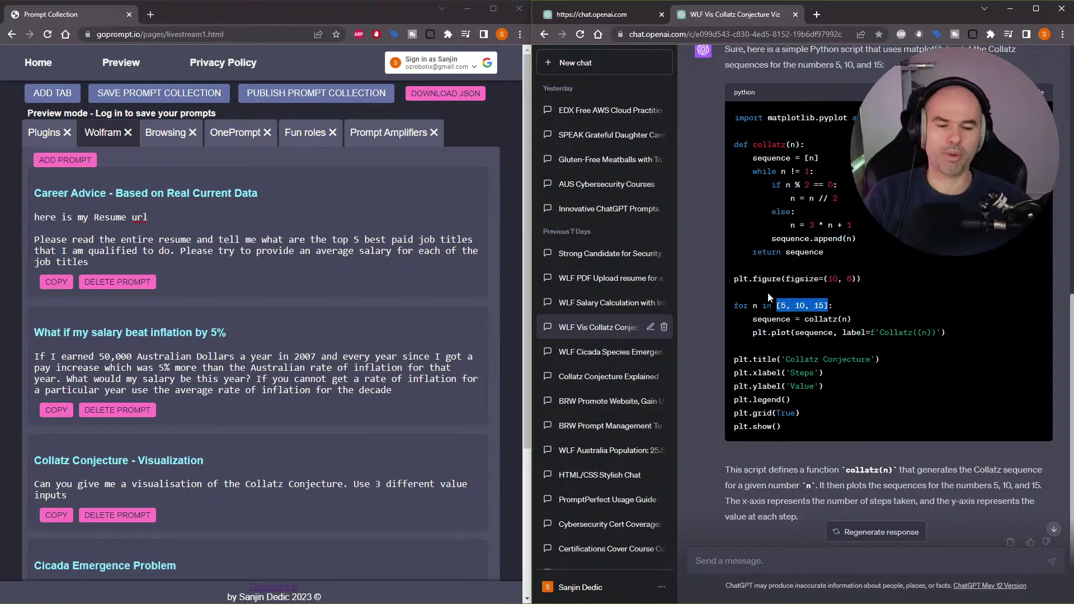
scroll(838, 304, "up", 2)
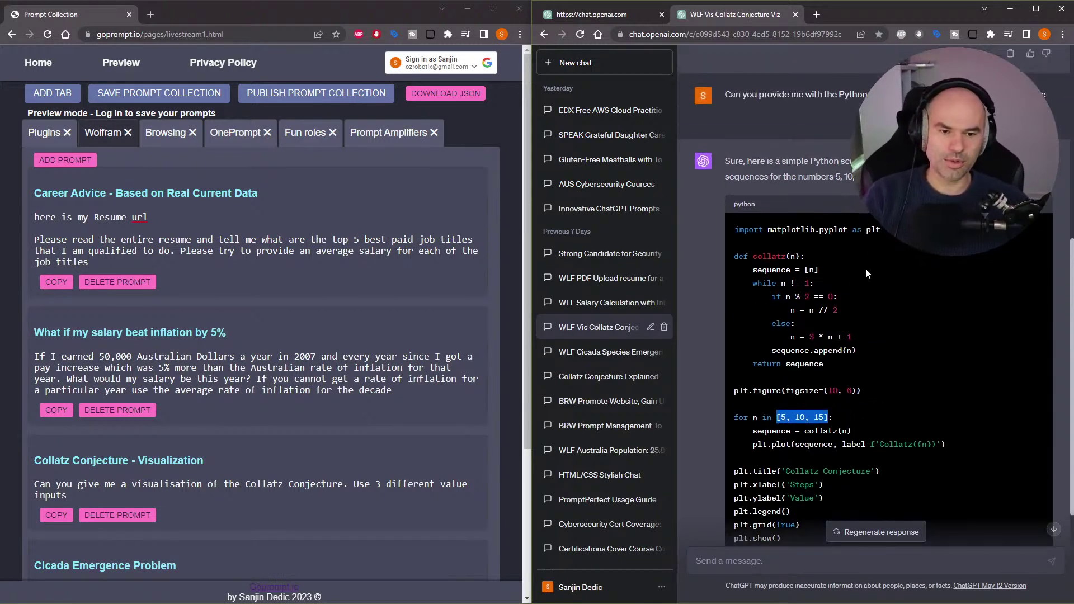
scroll(809, 312, "up", 7)
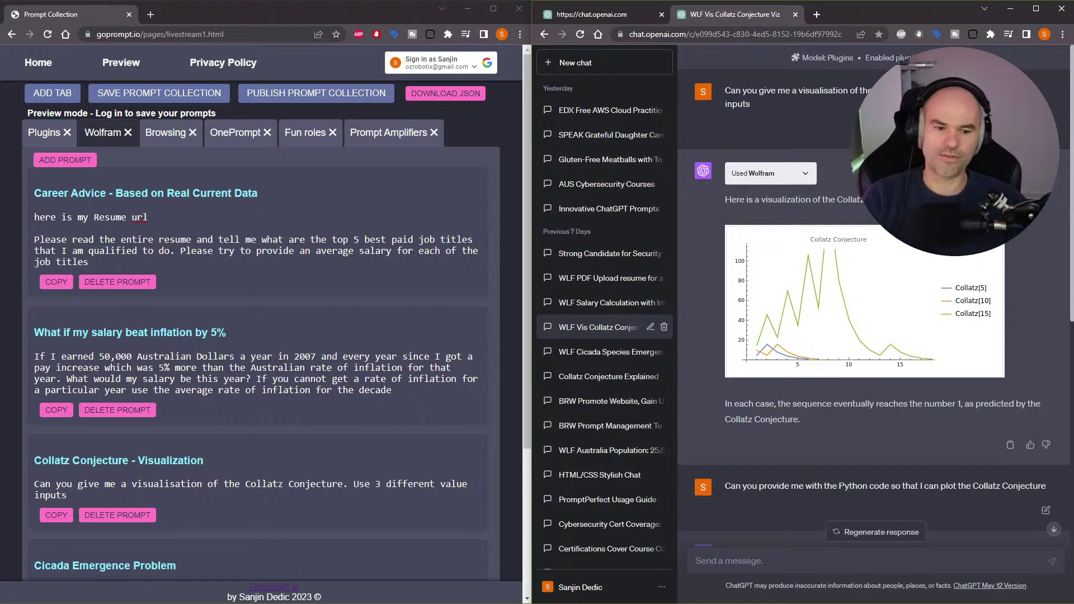
scroll(836, 317, "down", 7)
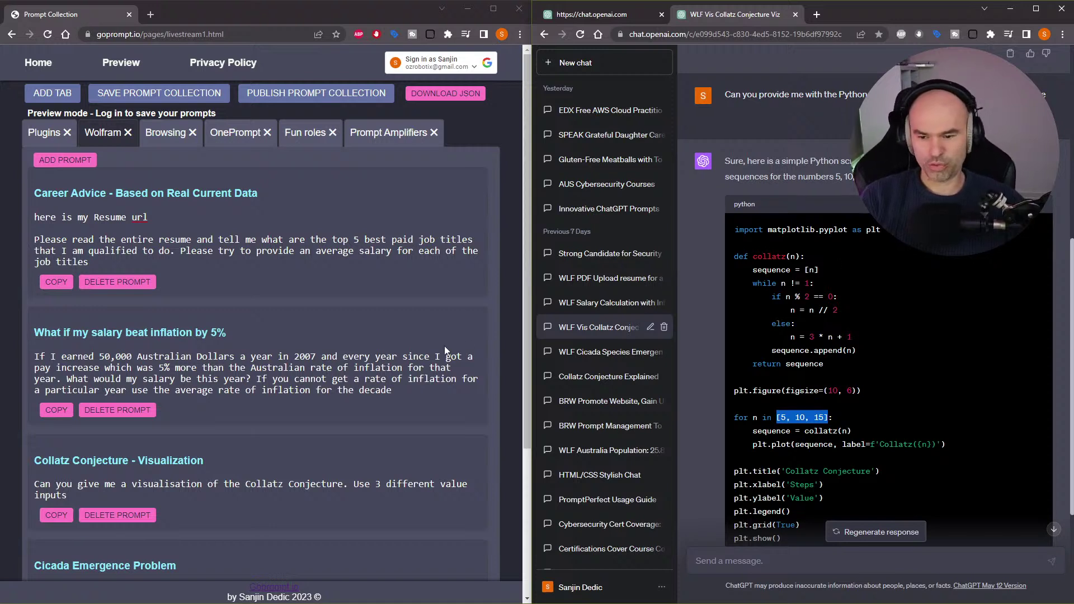
scroll(444, 346, "down", 2)
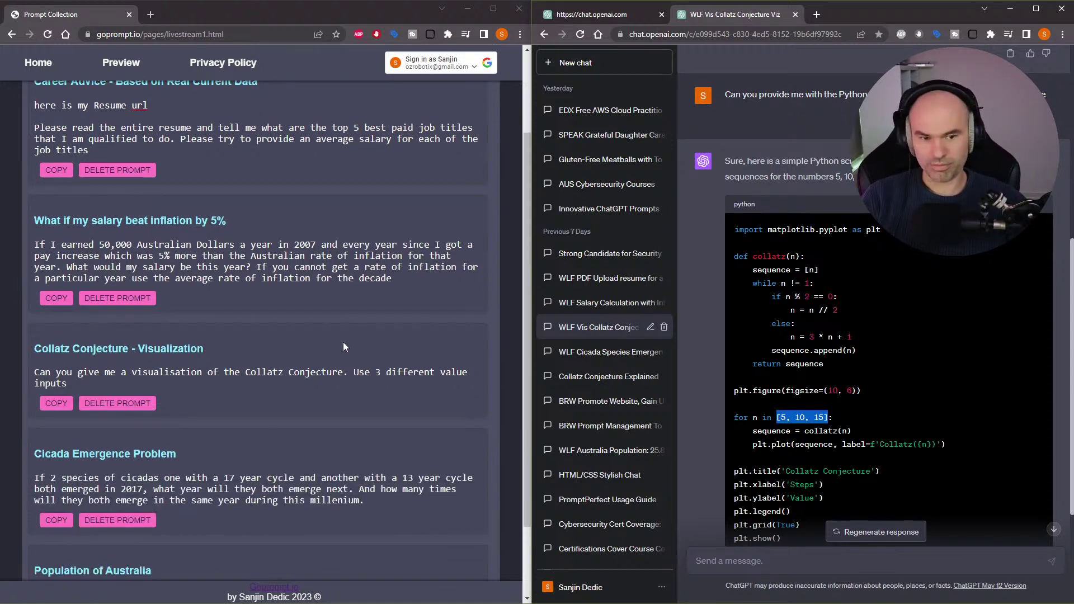
left_click(363, 501)
left_click_drag(363, 501, 12, 476)
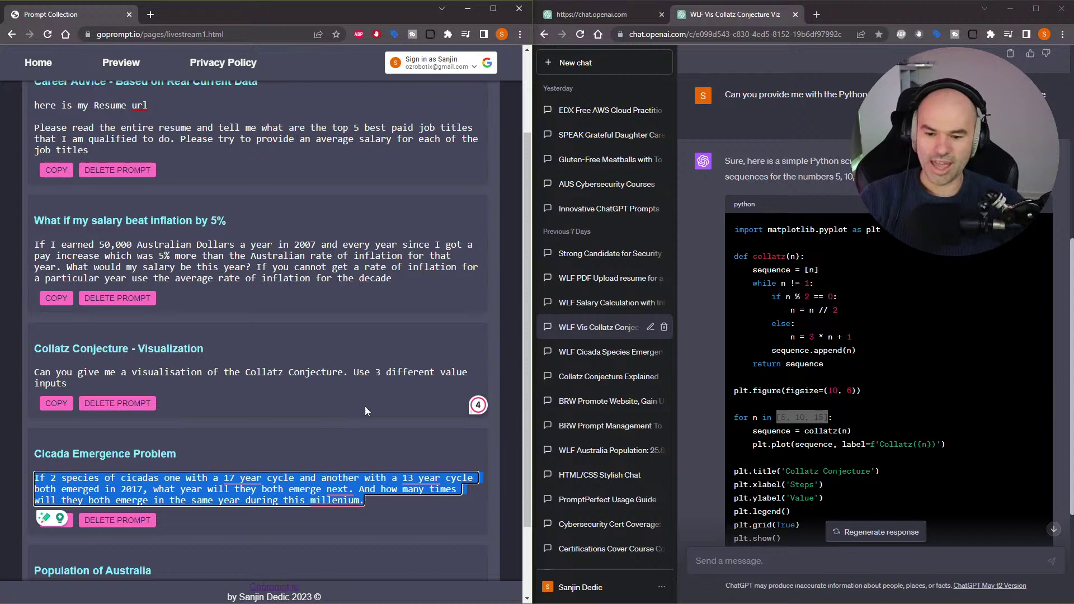
left_click(337, 475)
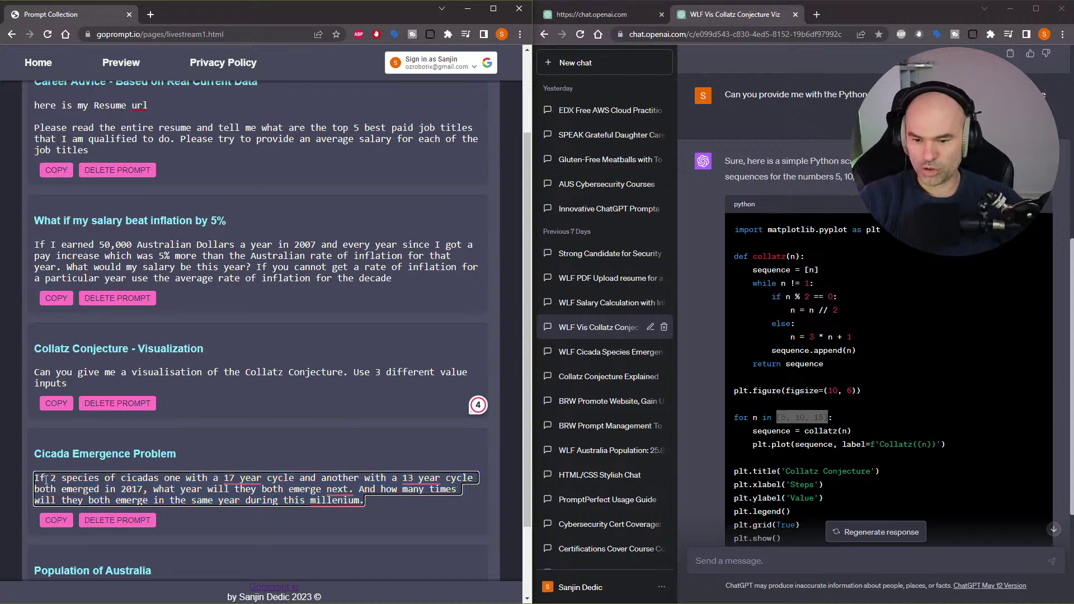
left_click_drag(35, 479, 359, 500)
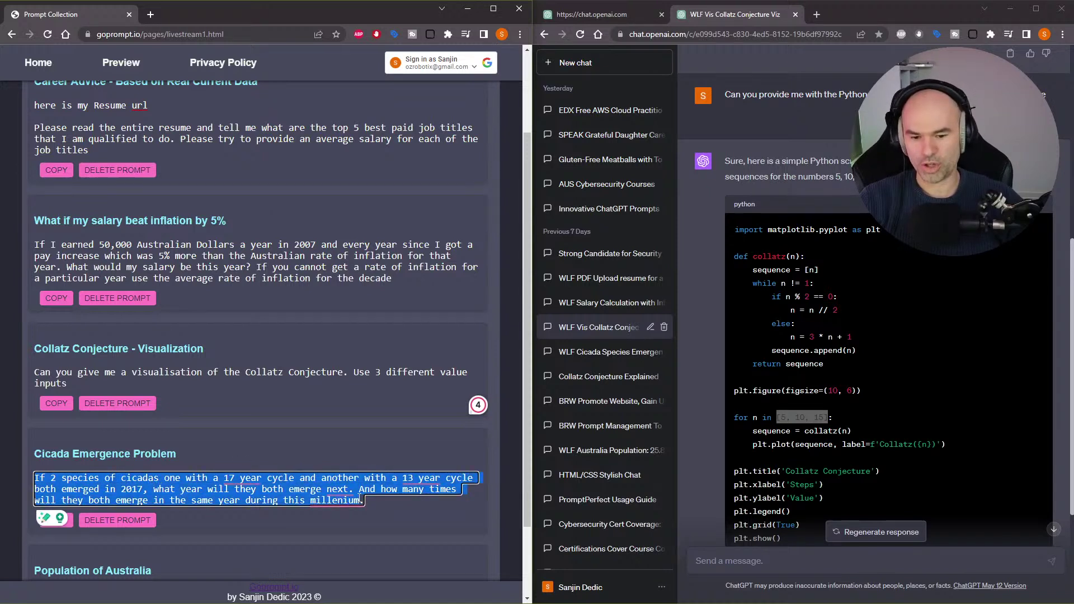
left_click(187, 512)
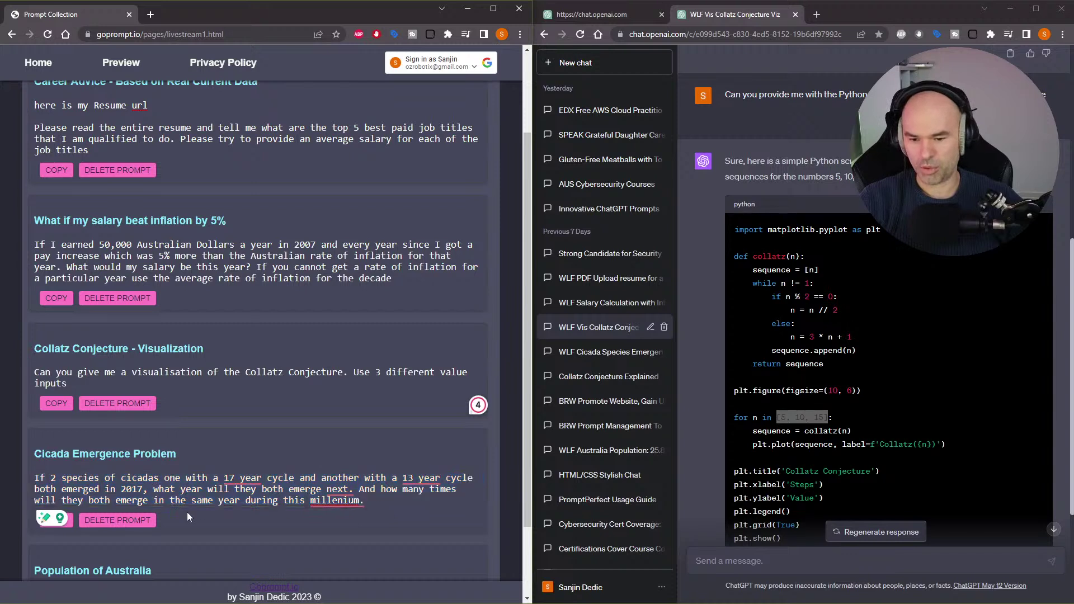
left_click(381, 502)
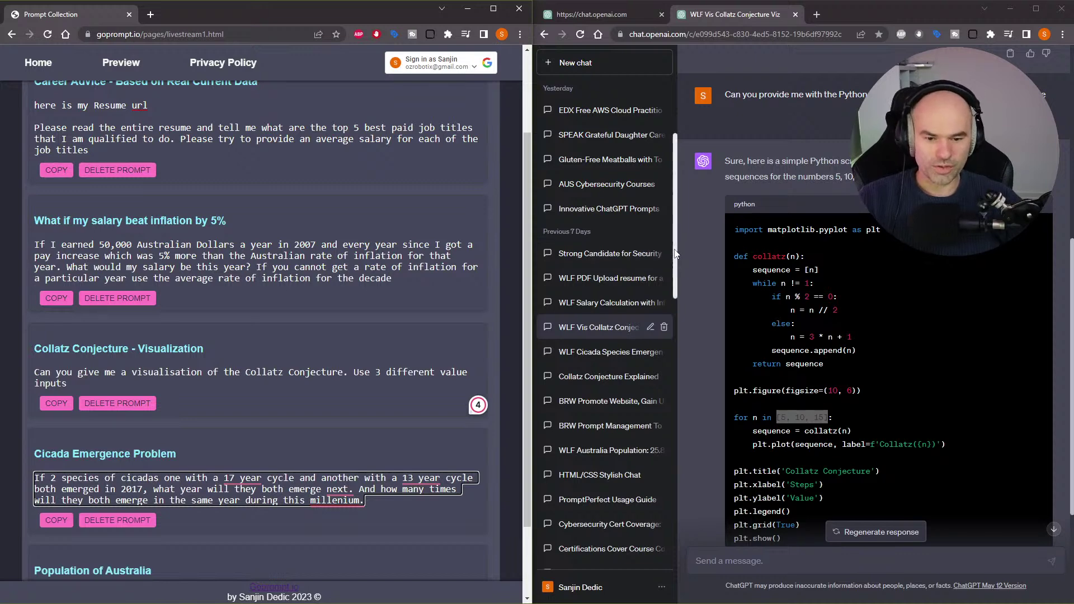
Open 'WLF Cicada Species Emergence' and highlight the 221/2017 figures and the 2238 joint emergence year
left_click(619, 359)
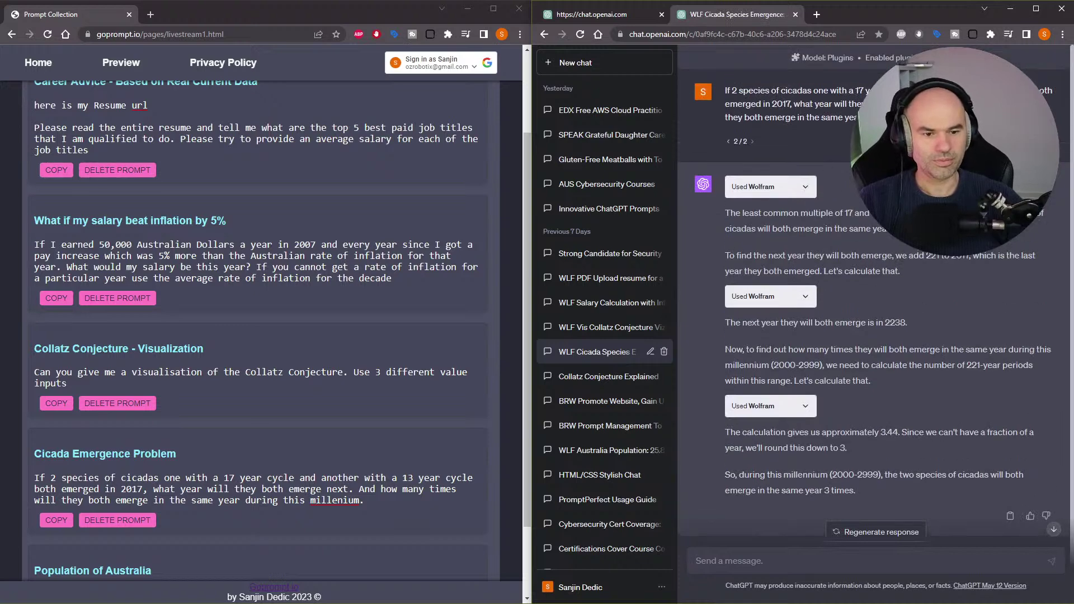
left_click_drag(918, 230, 710, 213)
left_click_drag(894, 244, 702, 220)
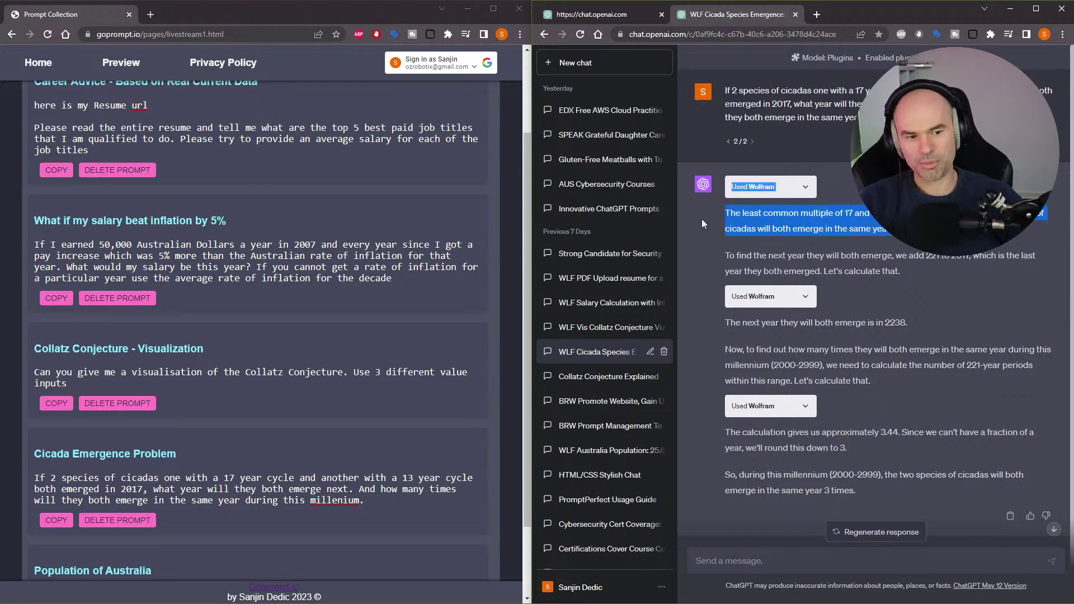
left_click(958, 261)
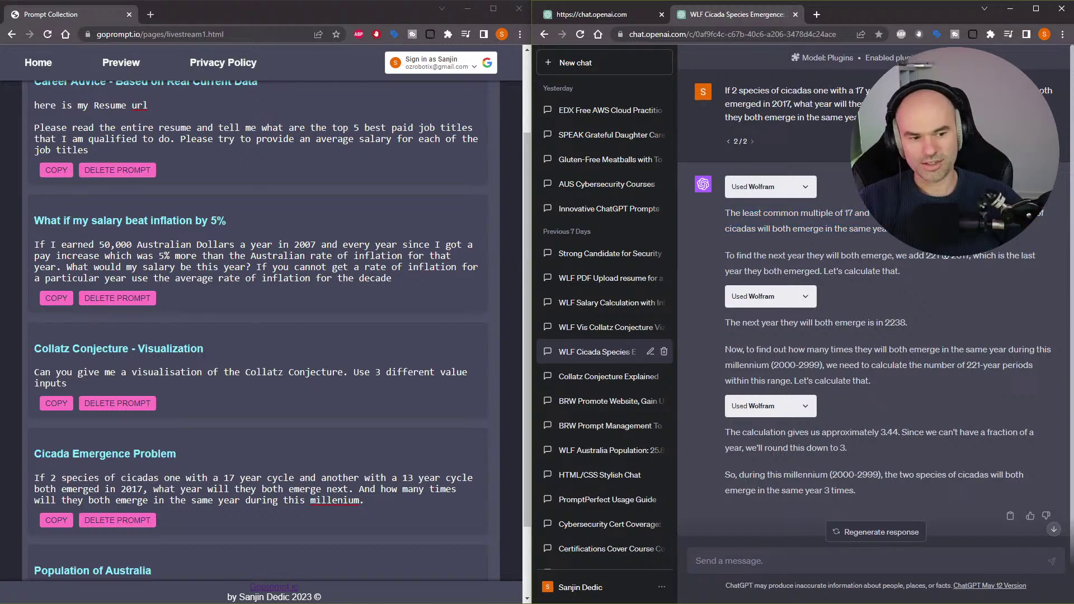
left_click_drag(926, 256, 970, 256)
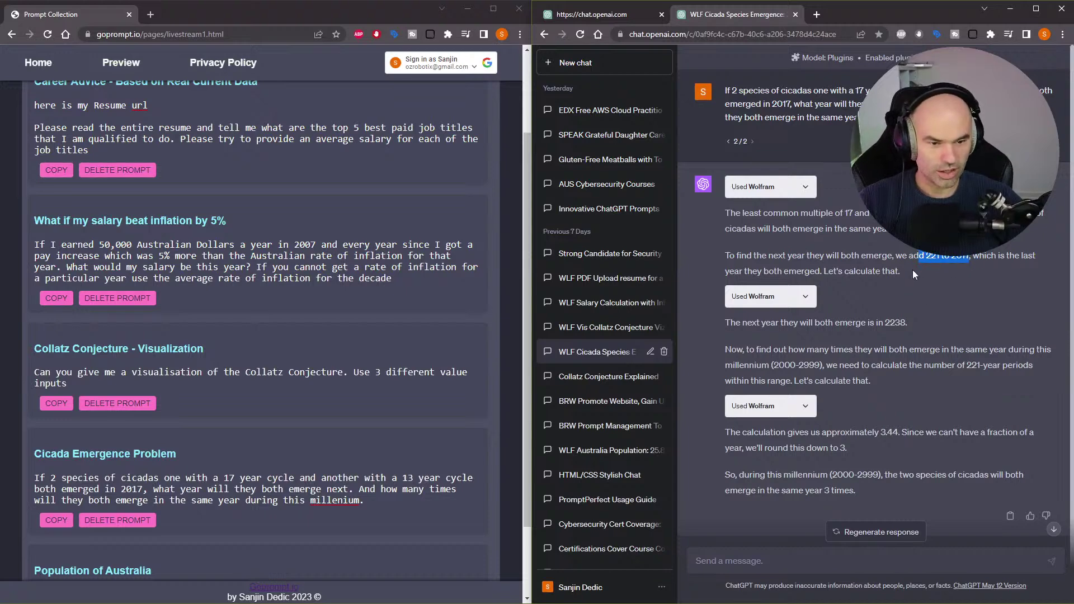
left_click_drag(909, 322, 887, 322)
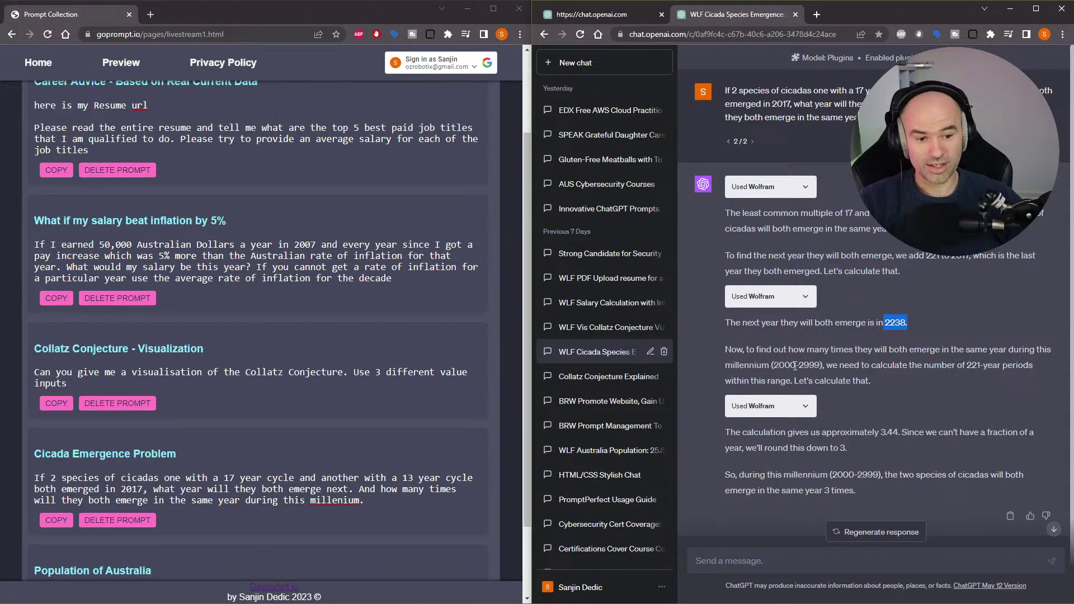
left_click_drag(825, 366, 772, 365)
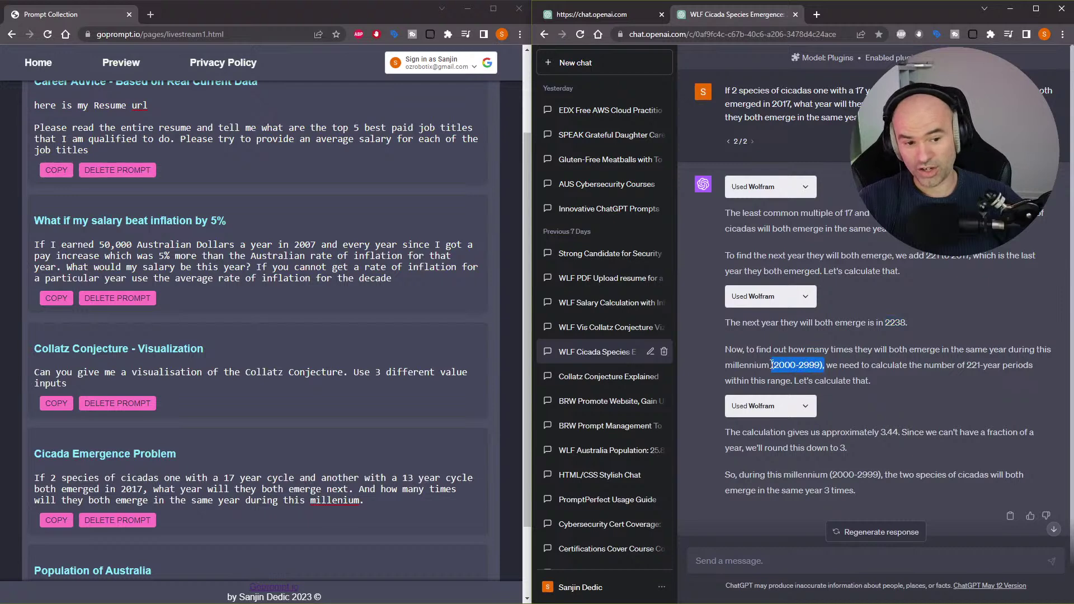
left_click(874, 371)
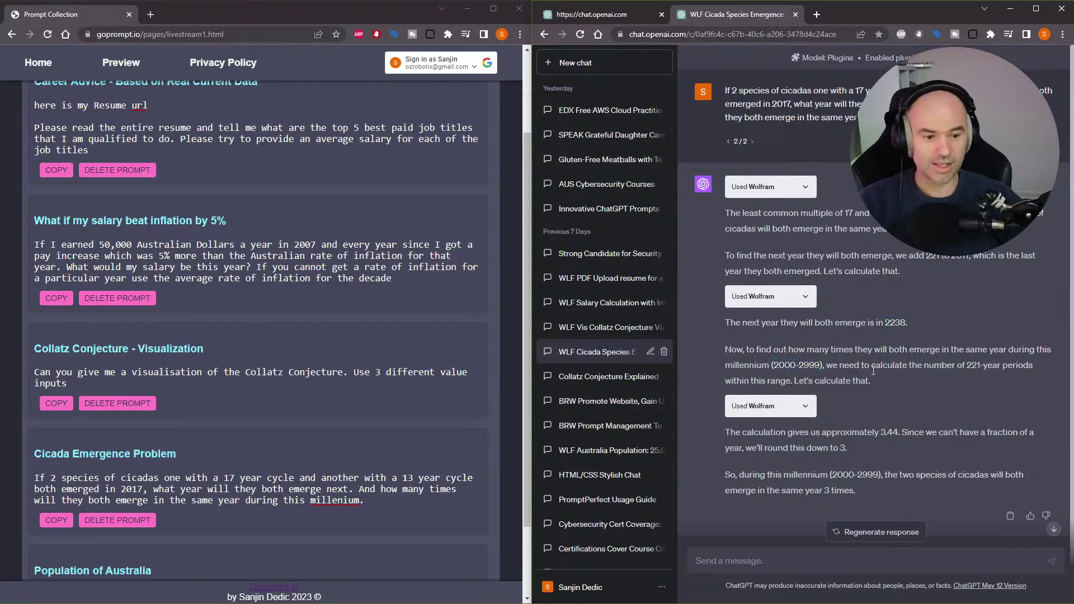
Highlight the 3.44 value and the sentence rounding it down to 3 emergences this millennium
double_click(897, 431)
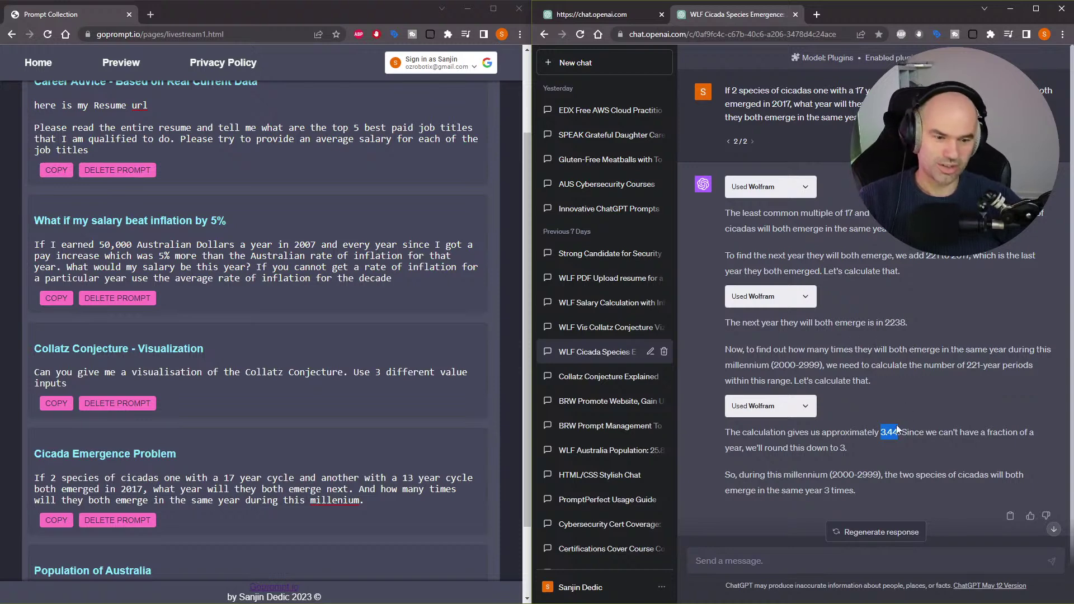
left_click_drag(866, 451, 735, 435)
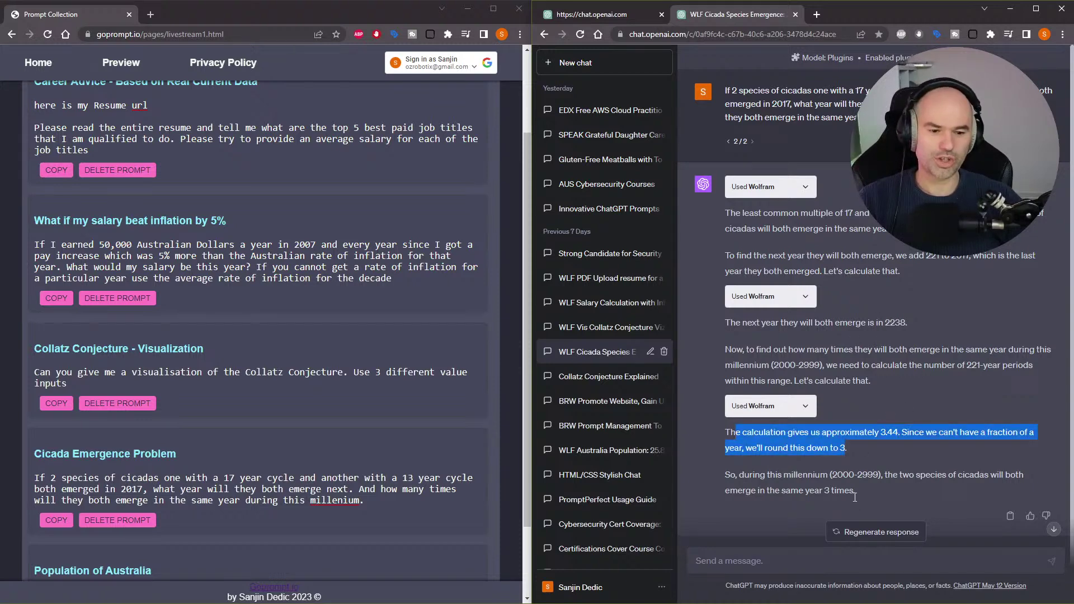
left_click_drag(855, 498, 704, 473)
left_click(886, 463)
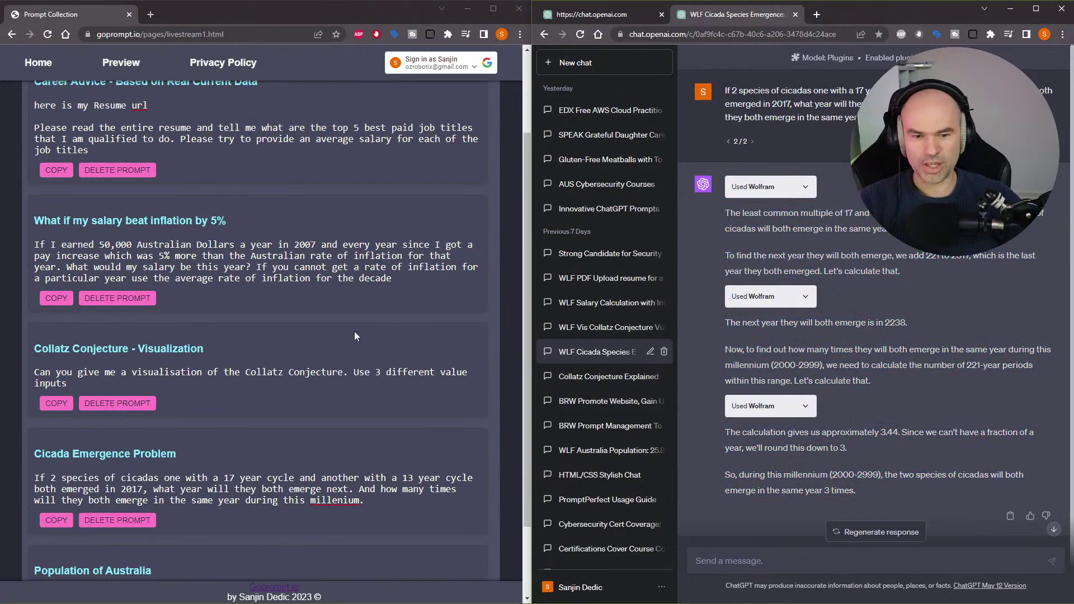
scroll(355, 335, "down", 3)
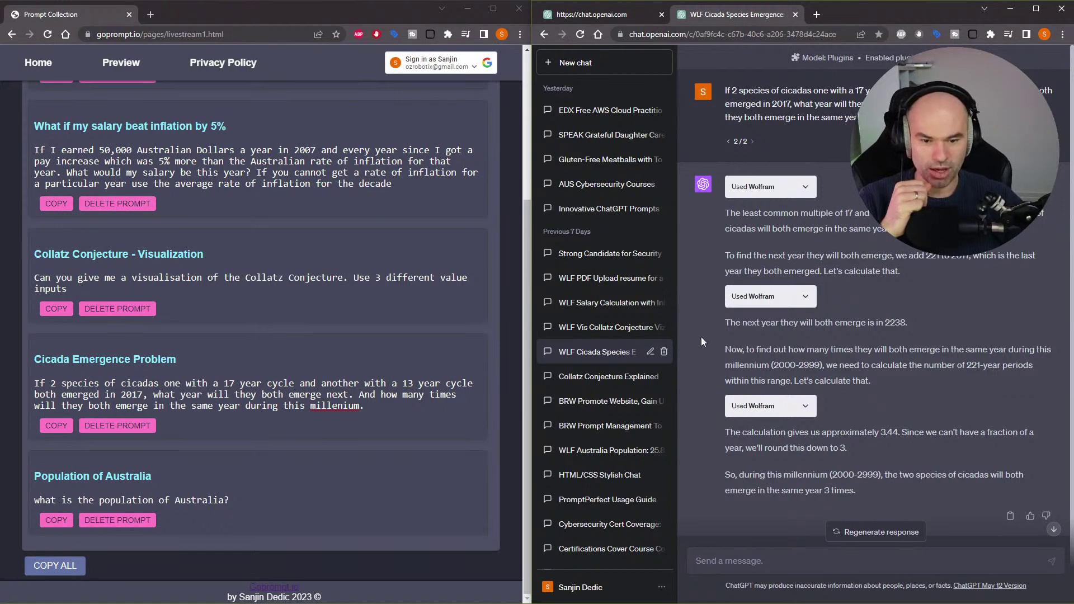
Open the 'WLF Australia Population' chat and its Wolfram|Alpha link in a background tab
left_click(599, 451)
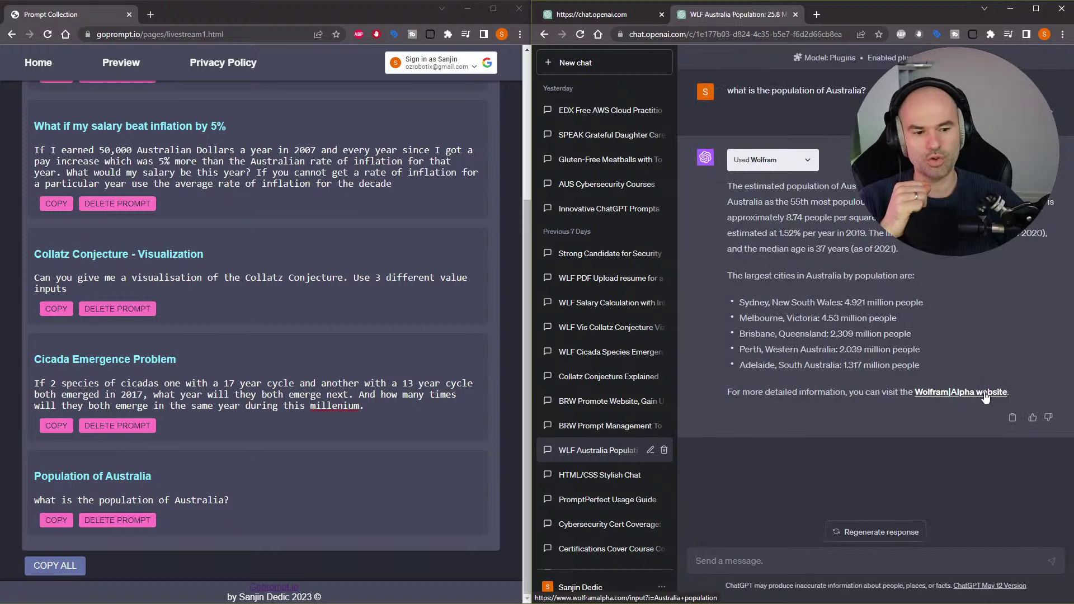
left_click(986, 394)
key("ctrl+shift+Tab")
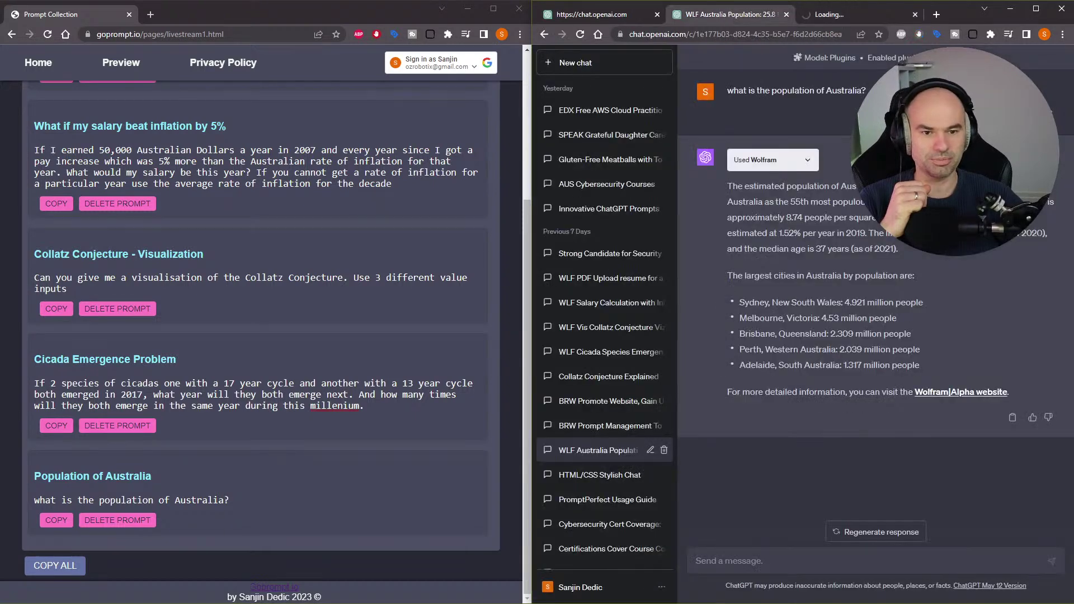
Highlight the five largest Australian cities, then the Melbourne and Perth population lines
left_click_drag(740, 303, 915, 366)
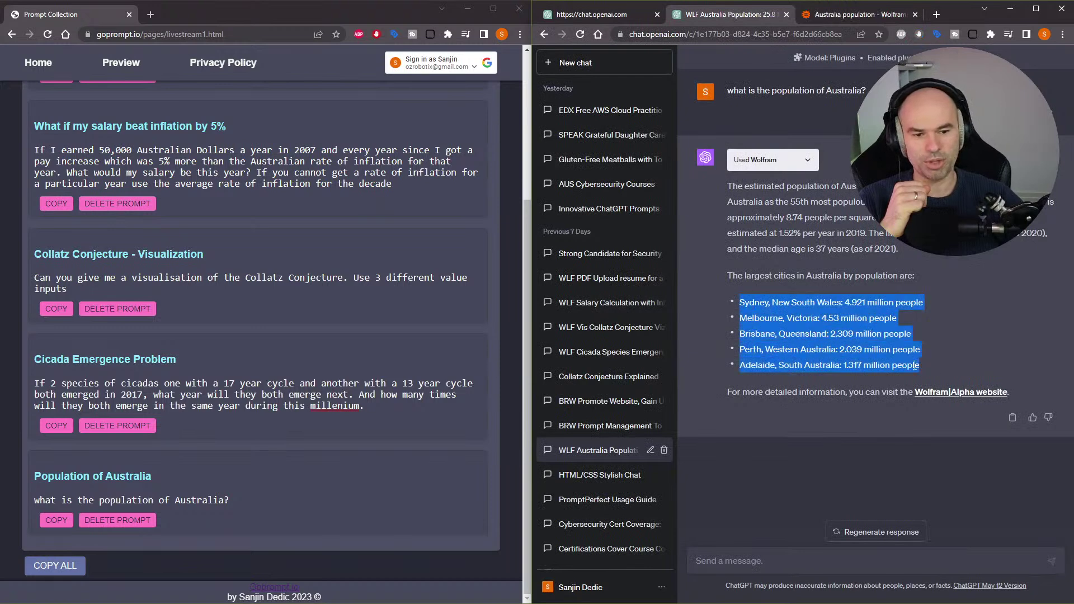
left_click(863, 320)
left_click_drag(917, 326, 723, 319)
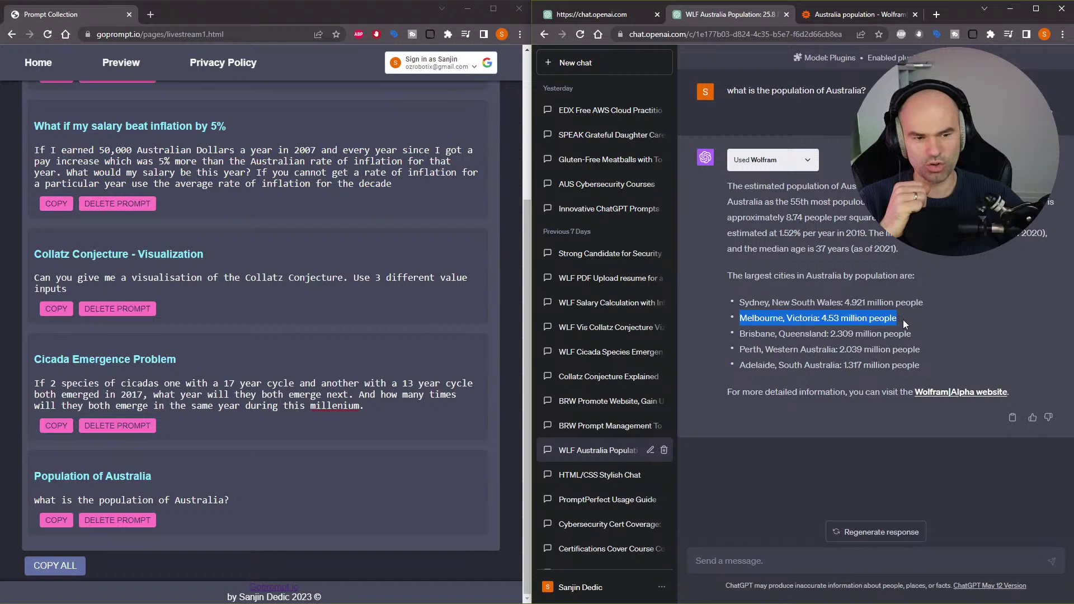
left_click_drag(904, 315, 731, 316)
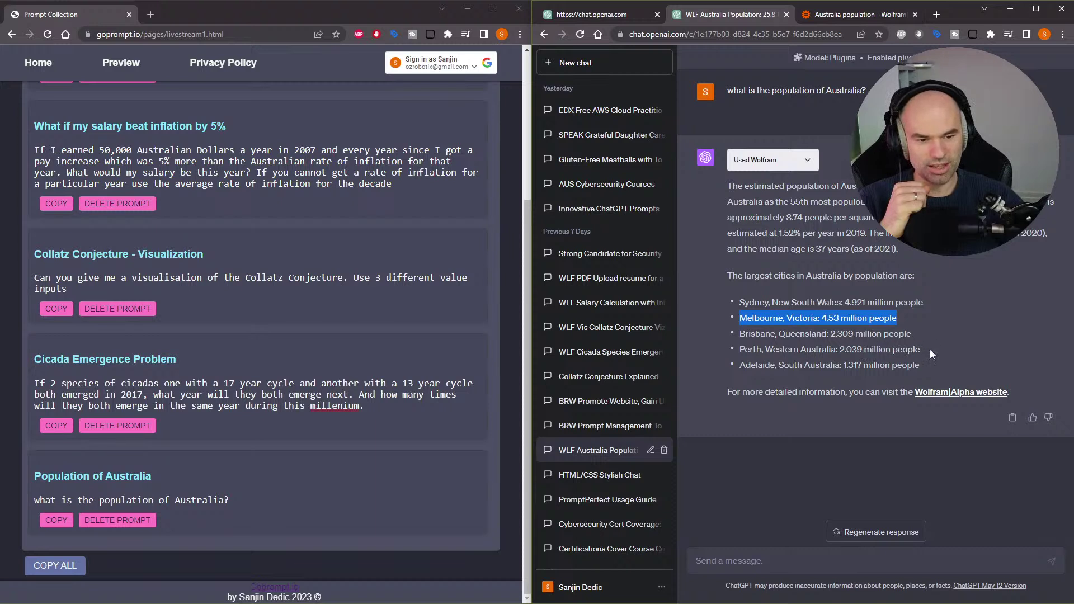
mouse_move(929, 349)
left_mouse_down()
mouse_move(734, 340)
mouse_move(811, 335)
mouse_move(913, 348)
left_mouse_up()
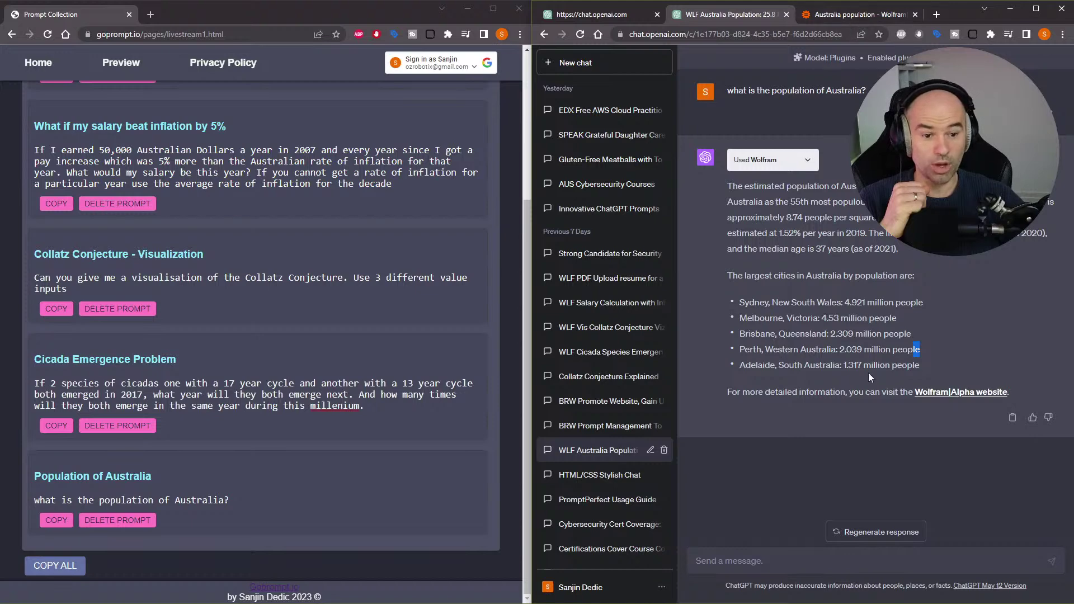
Scroll through the Wolfram|Alpha Australia population results, then switch to the blank GPT-4 new-chat tab
left_click(863, 16)
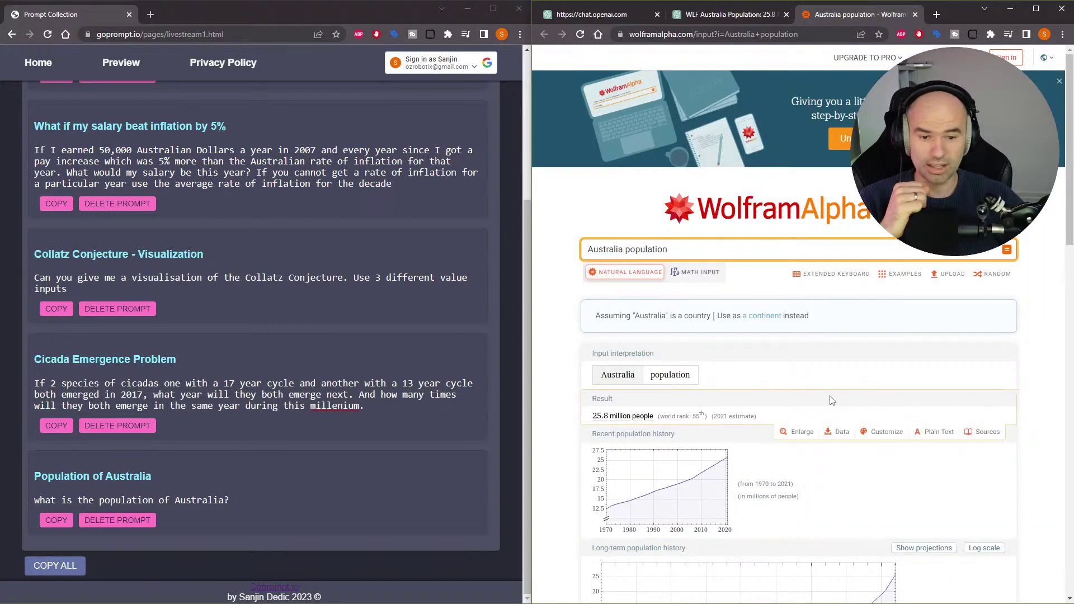
scroll(832, 401, "down", 3)
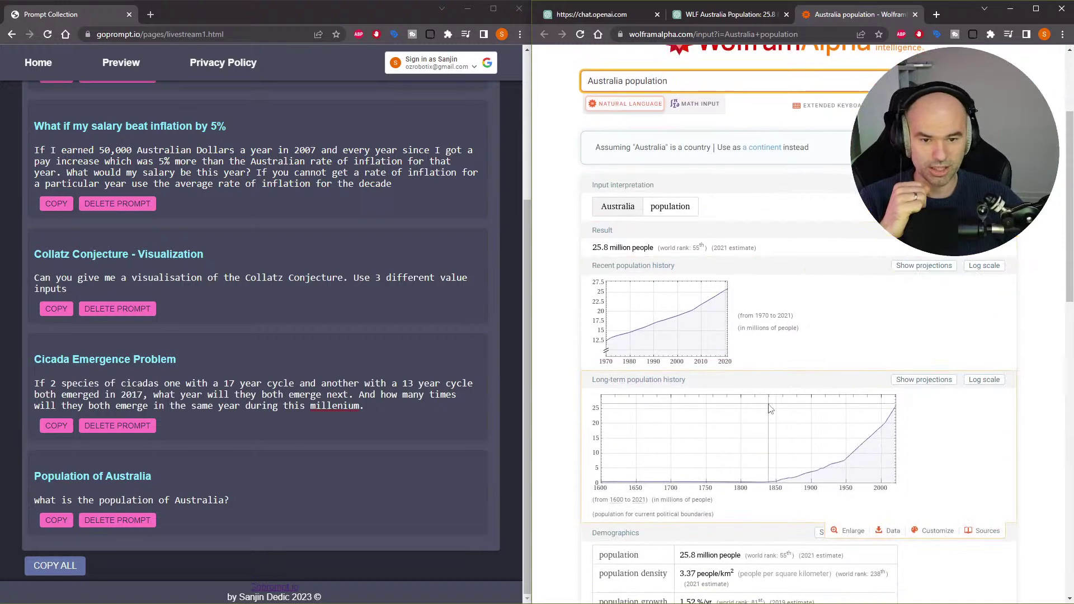
scroll(769, 408, "down", 4)
scroll(770, 408, "down", 8)
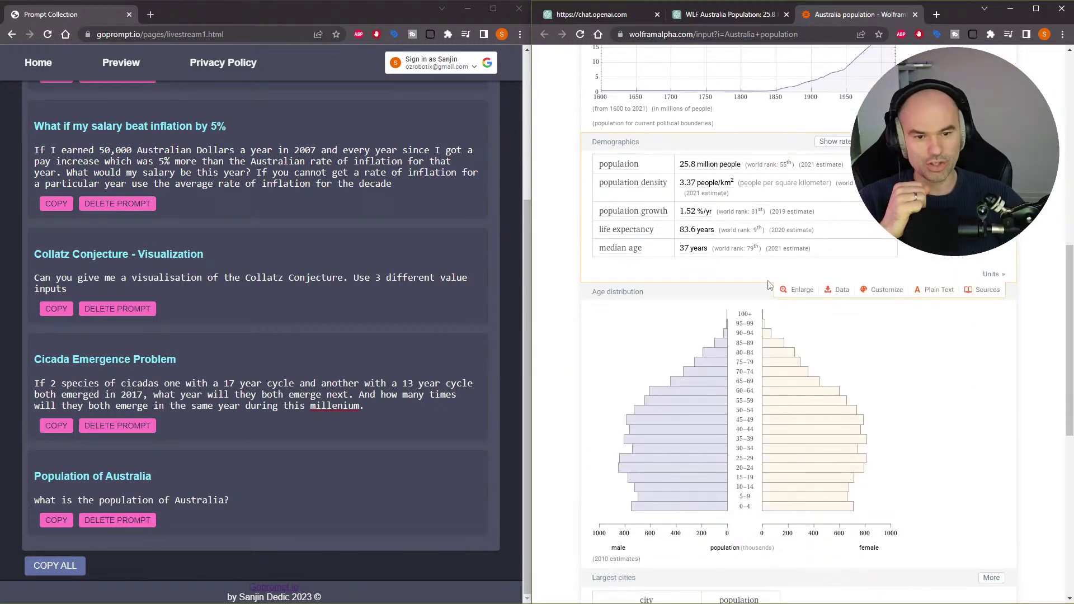
scroll(770, 218, "down", 2)
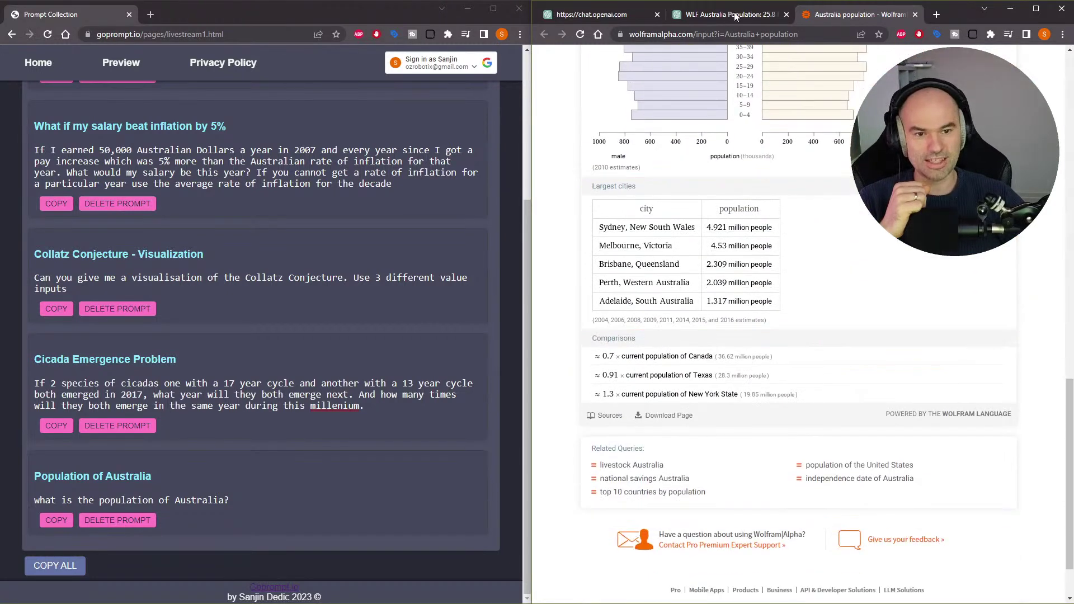
scroll(745, 340, "up", 9)
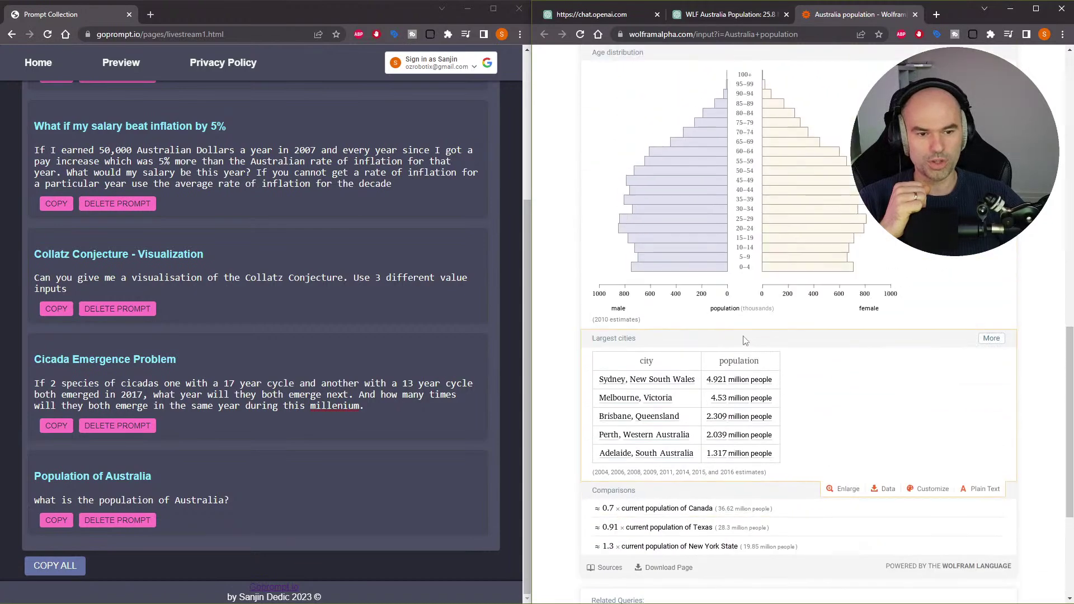
scroll(745, 340, "up", 12)
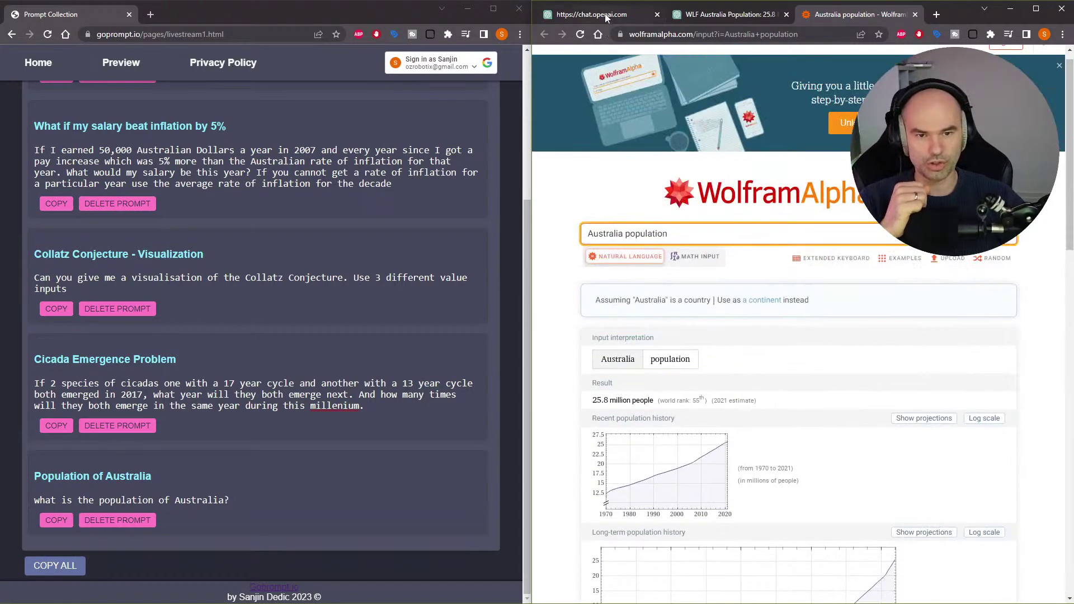
left_click(602, 14)
scroll(319, 356, "up", 4)
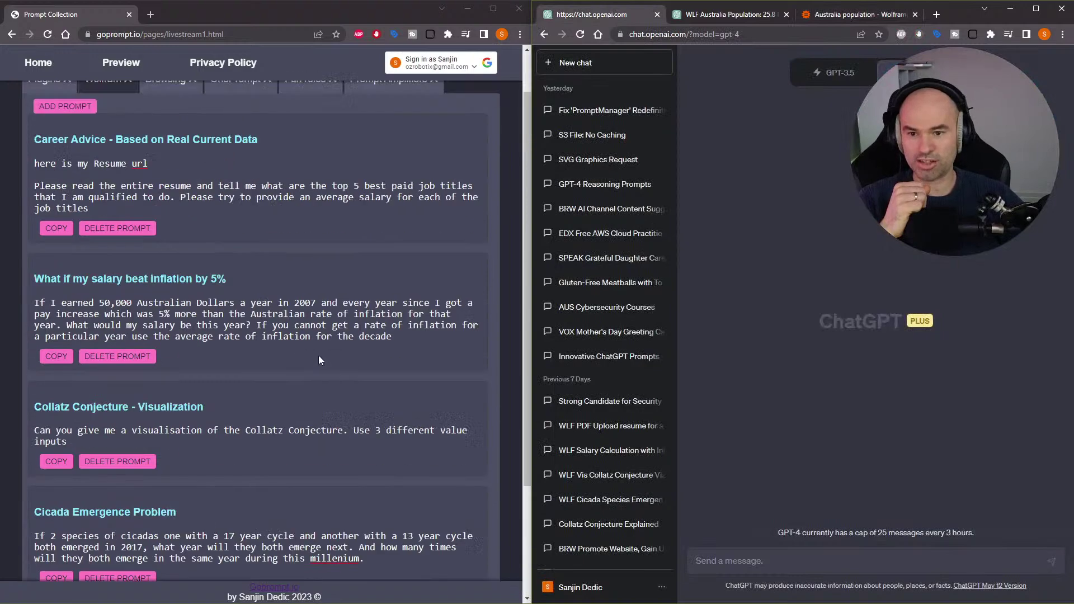